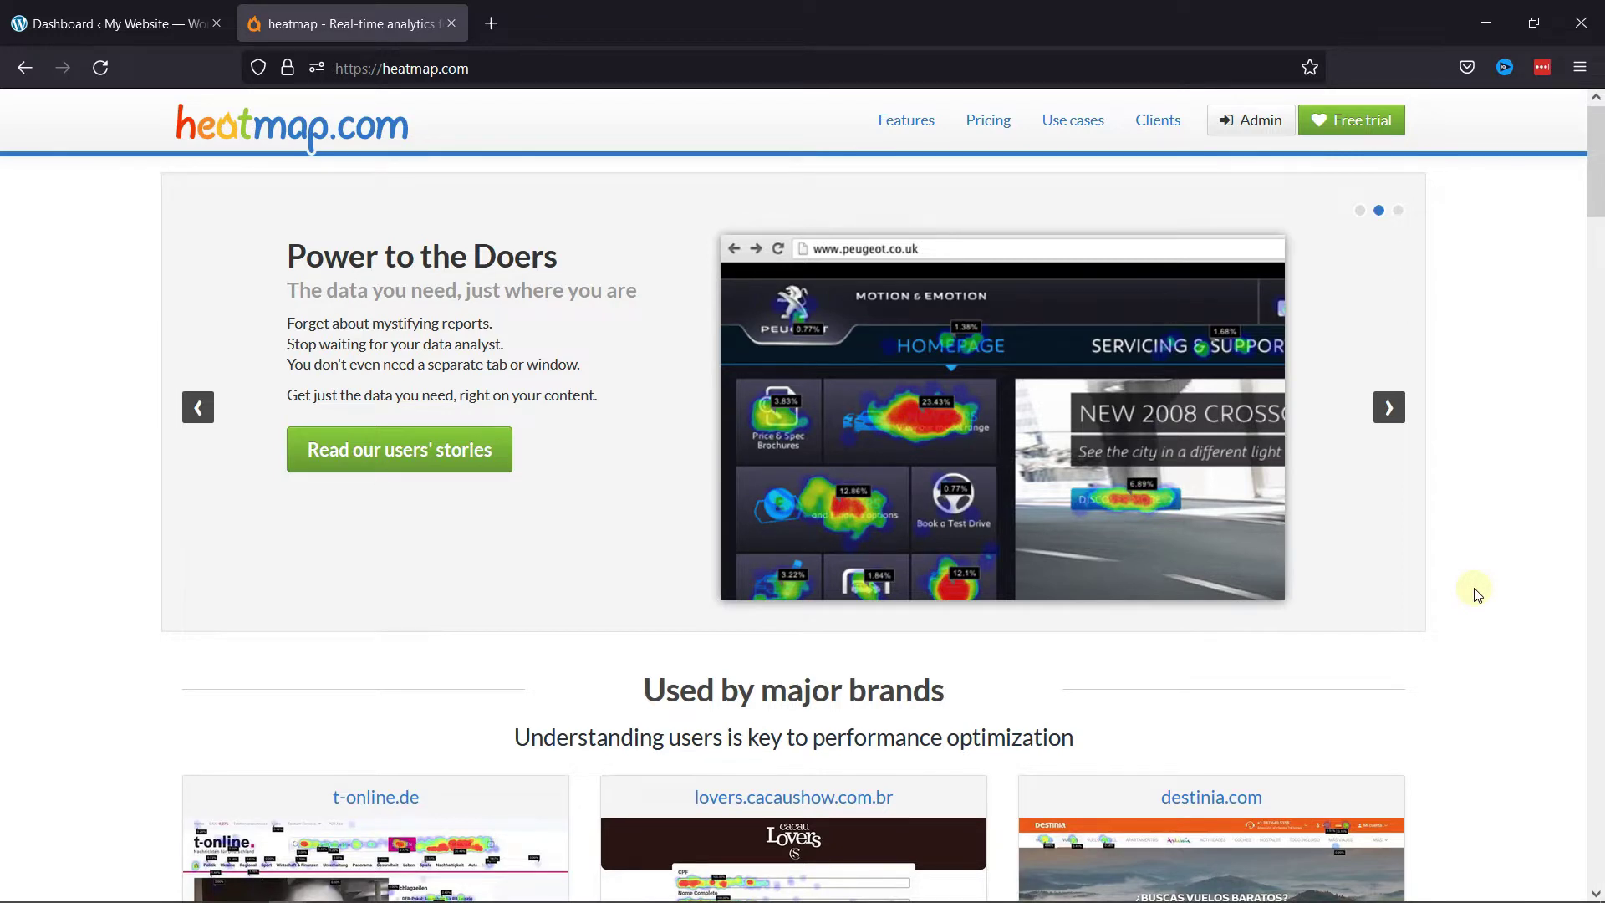
# Choose Start for free under the Zen plan on heatmap.com's Pricing page.
pyautogui.click(988, 119)
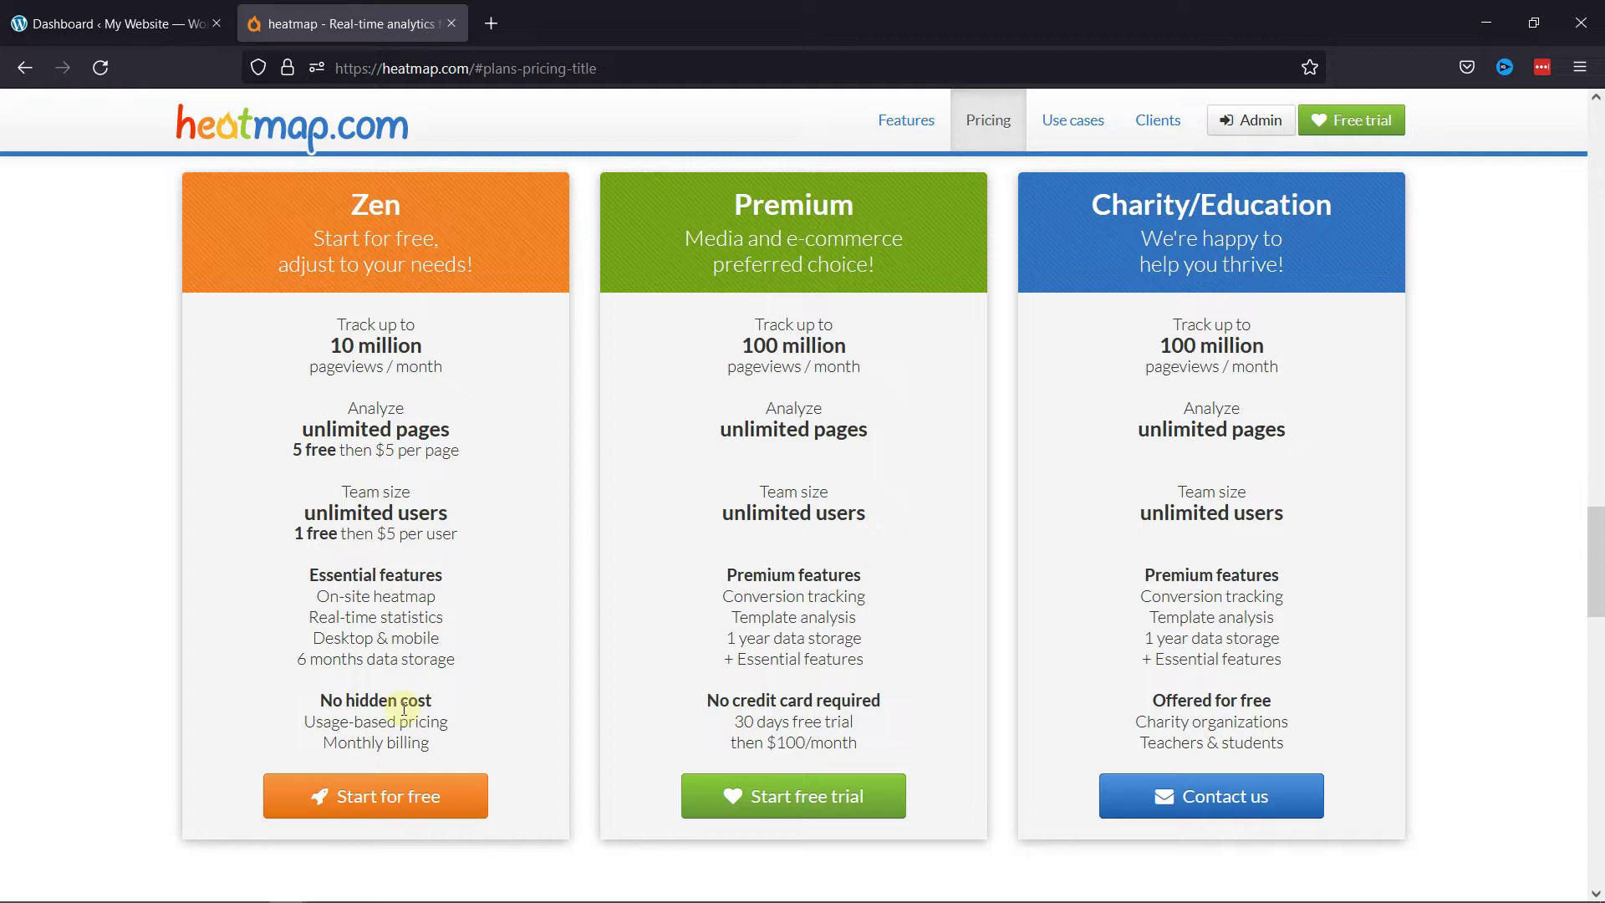
pyautogui.click(396, 799)
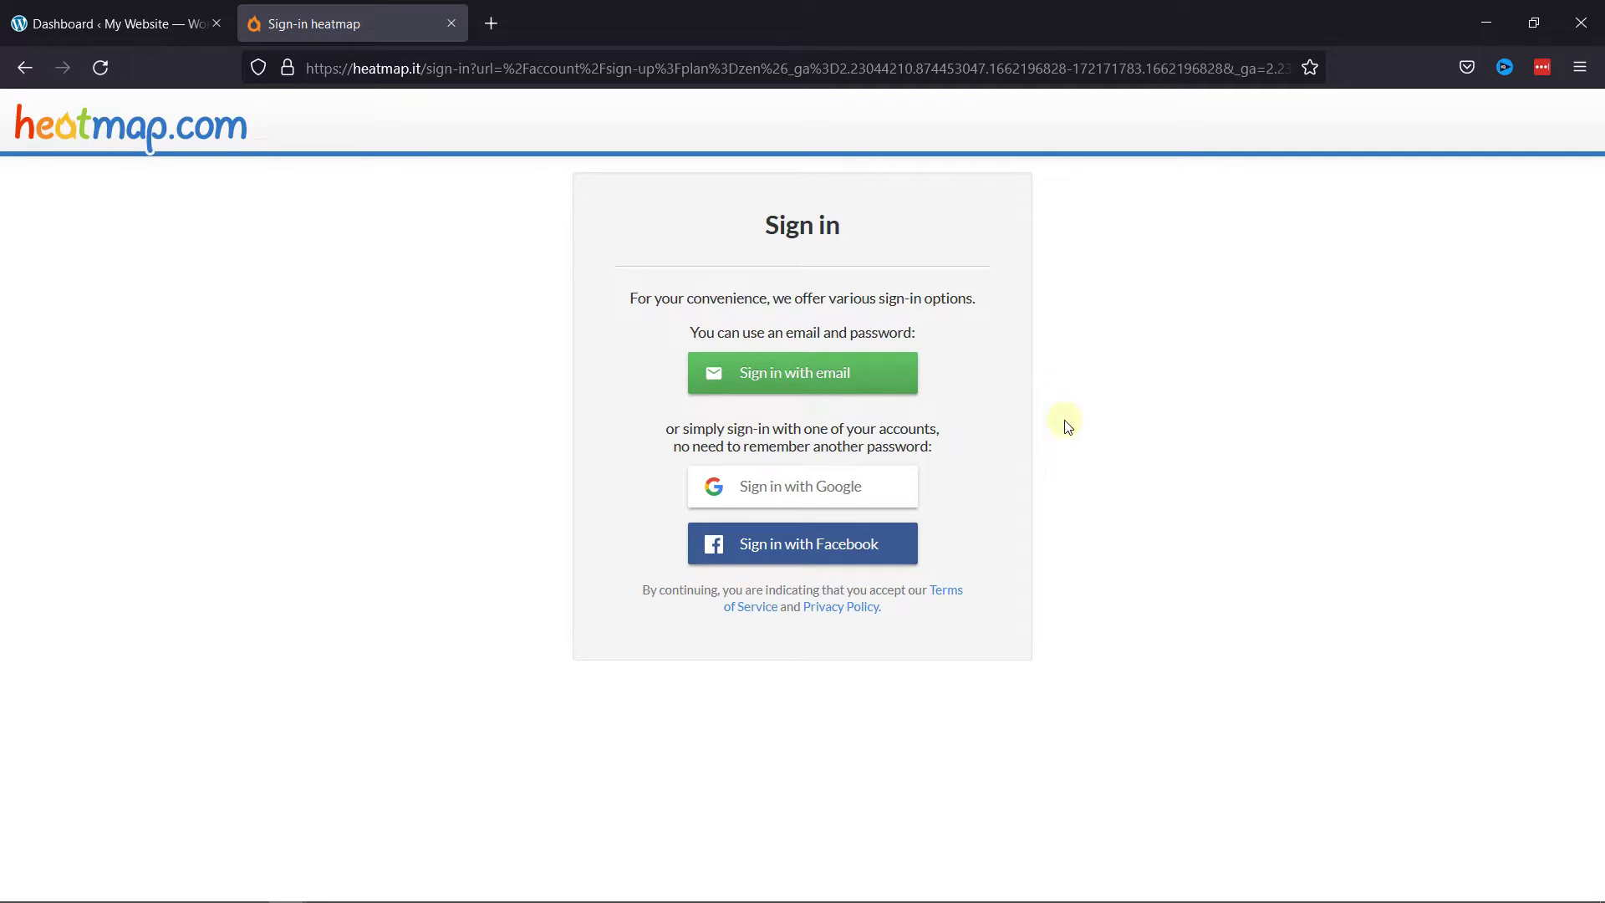
# Sign in with Google and paste the site's URL into the Website field.
pyautogui.click(818, 498)
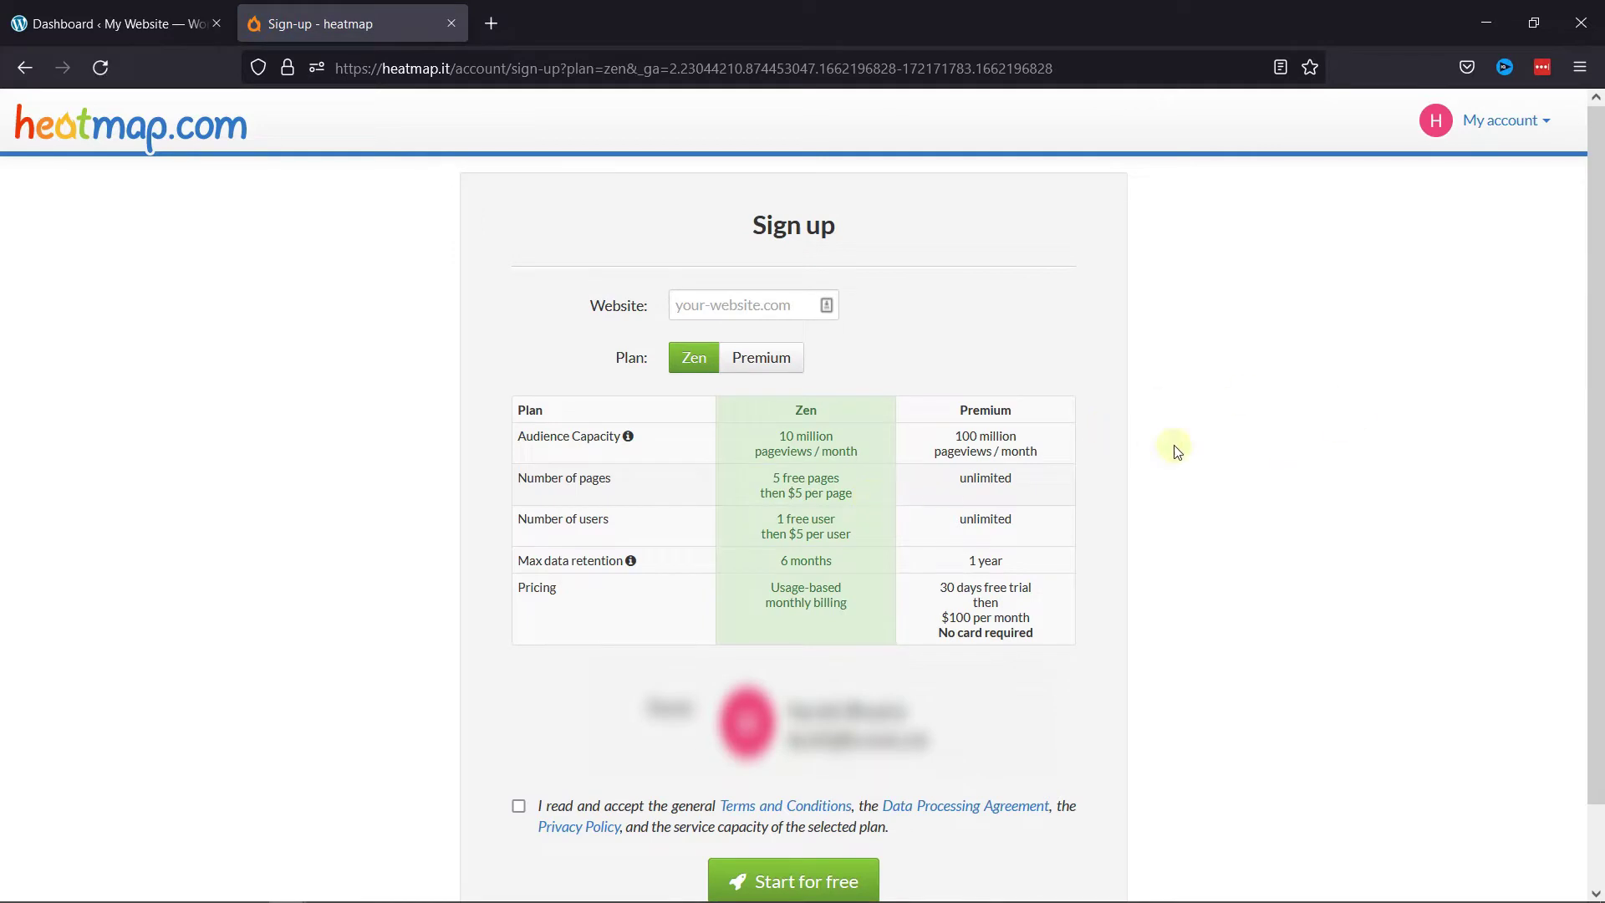
pyautogui.click(708, 305)
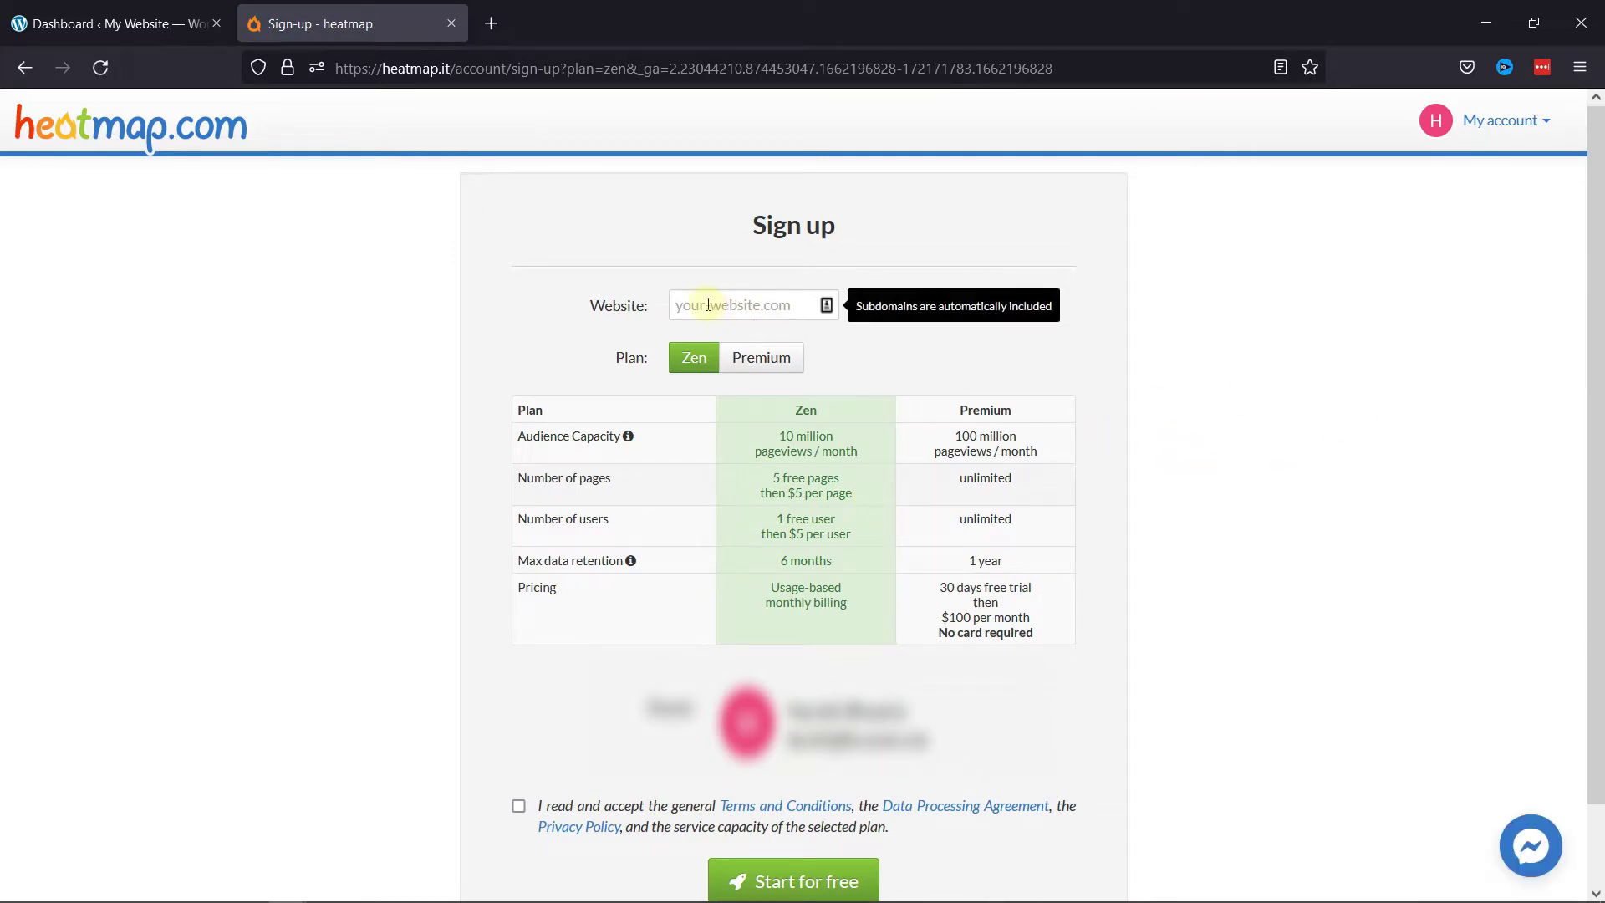
pyautogui.rightClick(713, 305)
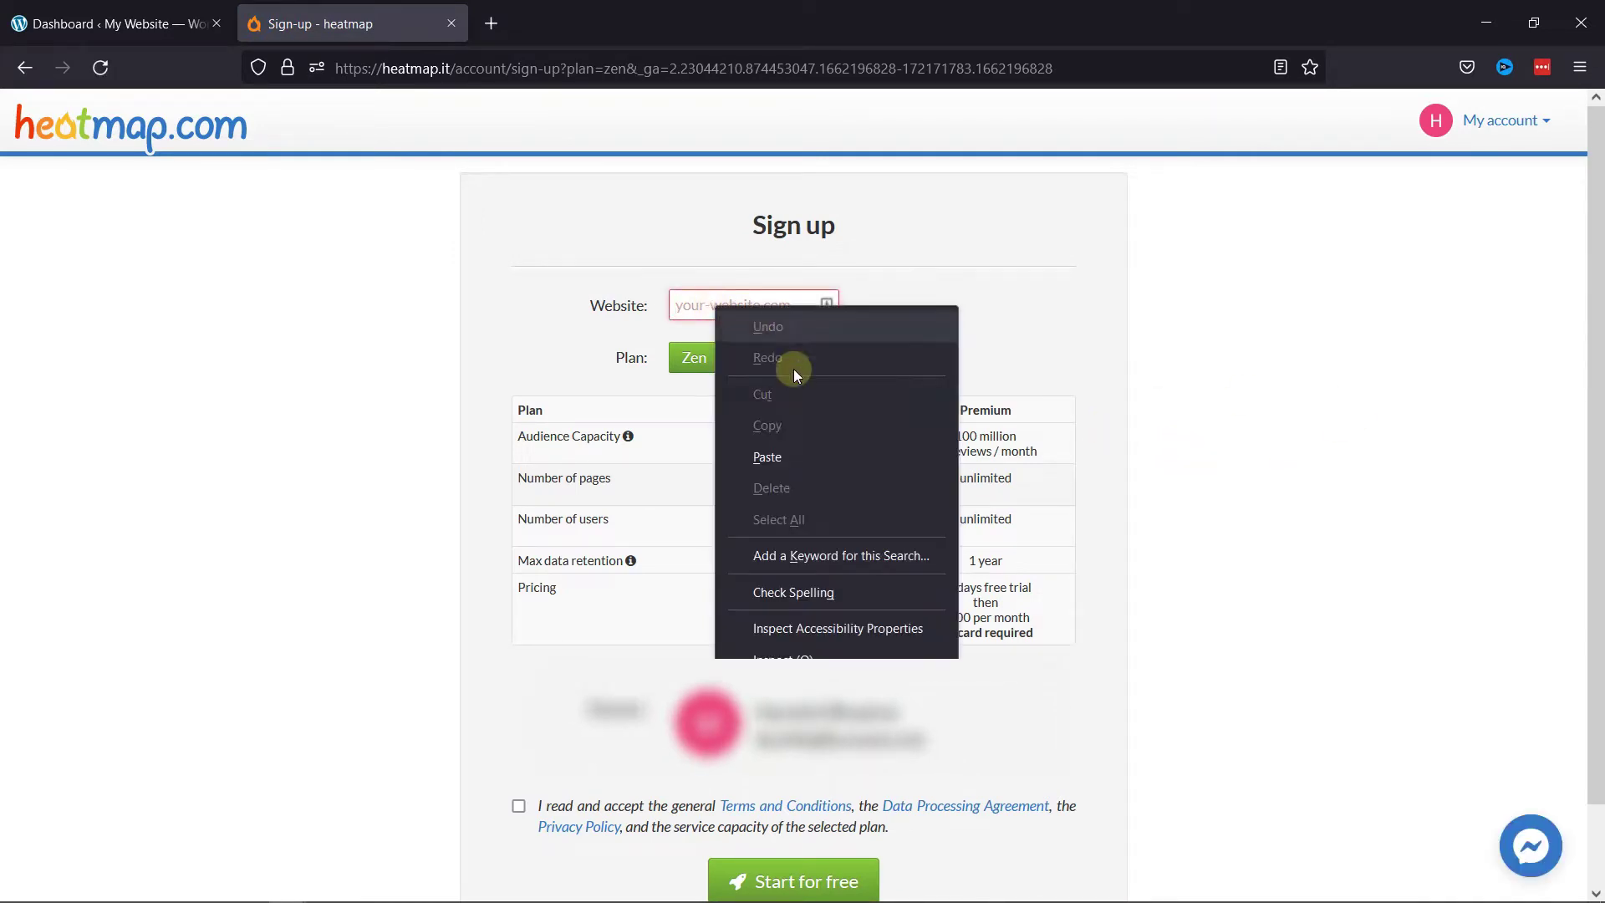
pyautogui.click(804, 445)
pyautogui.click(1003, 344)
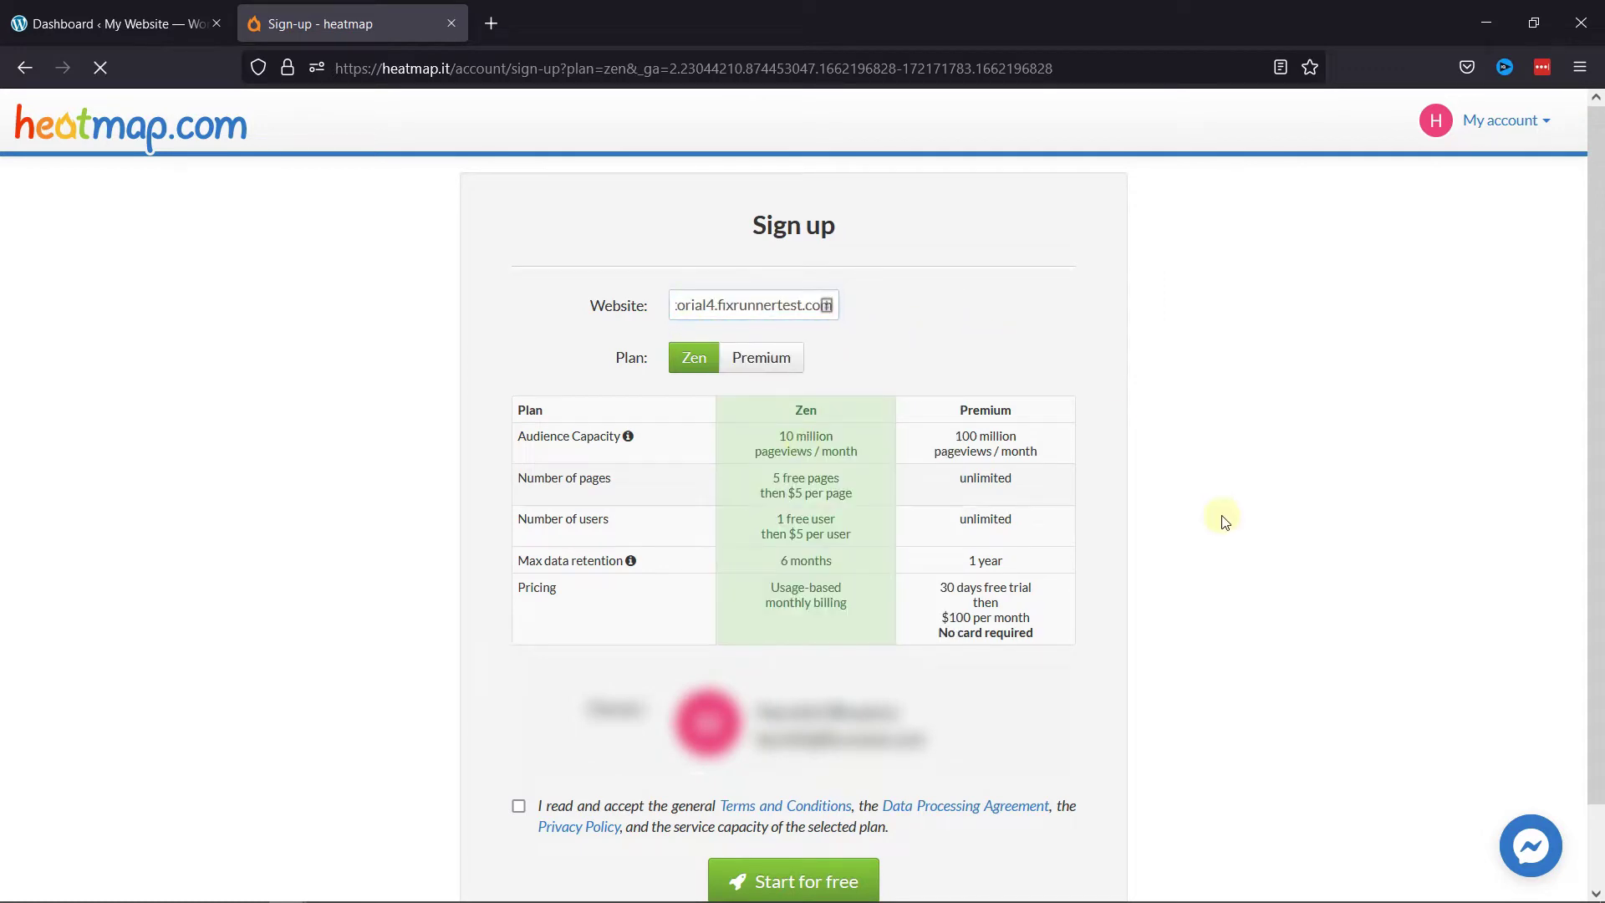
# Accept the terms and conditions and create the free Zen-plan account.
pyautogui.scroll(-2, 1218, 519)
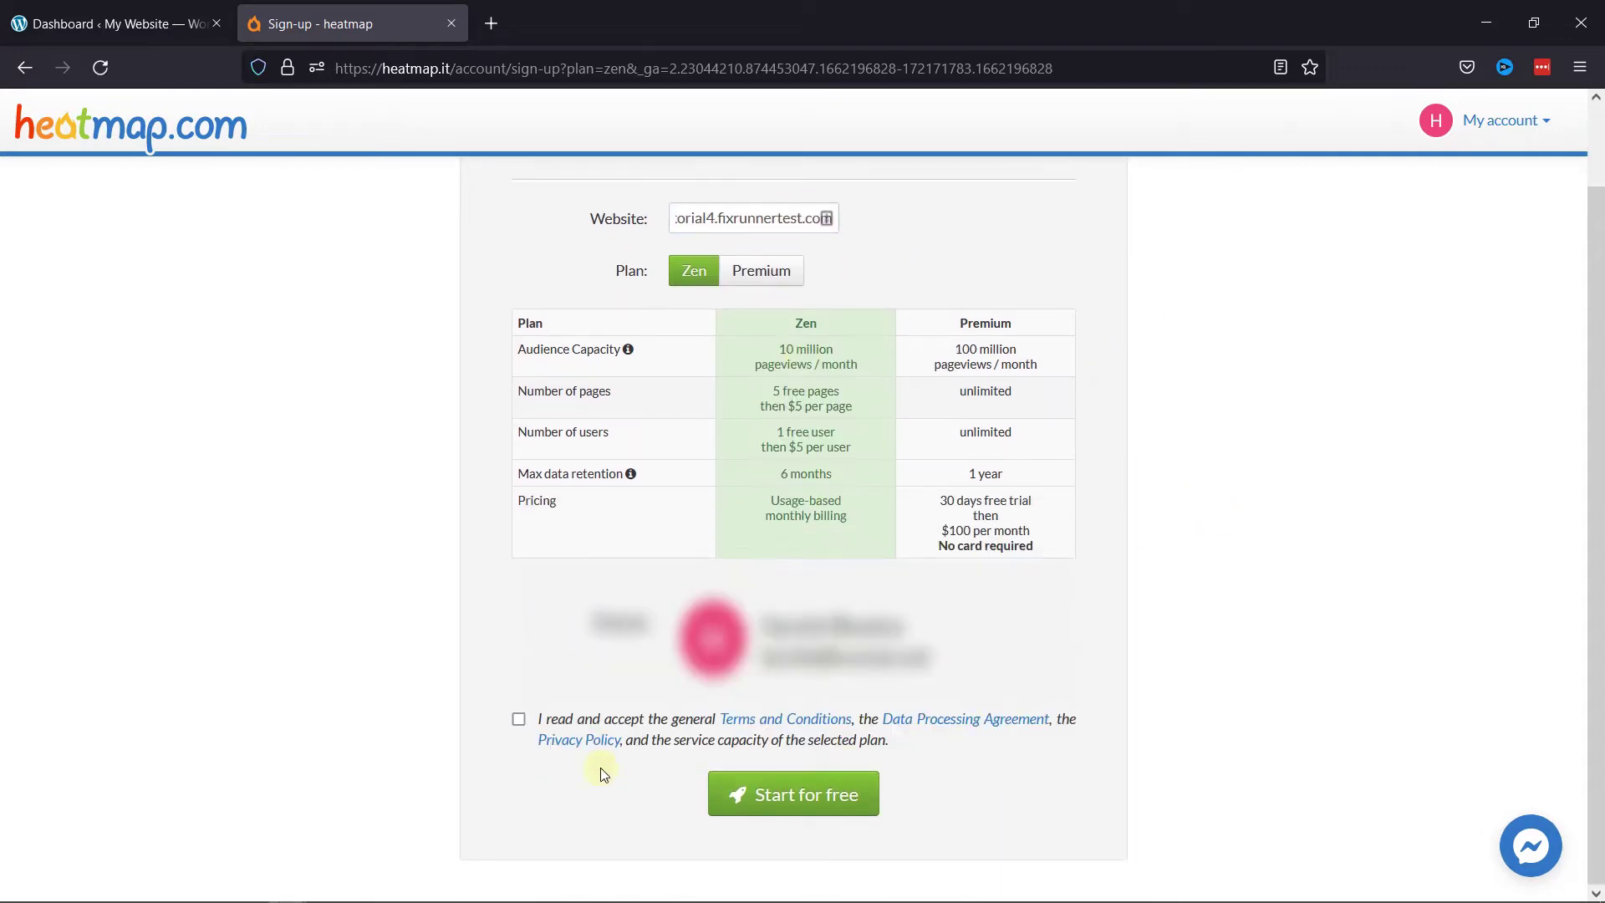
pyautogui.click(518, 721)
pyautogui.click(817, 800)
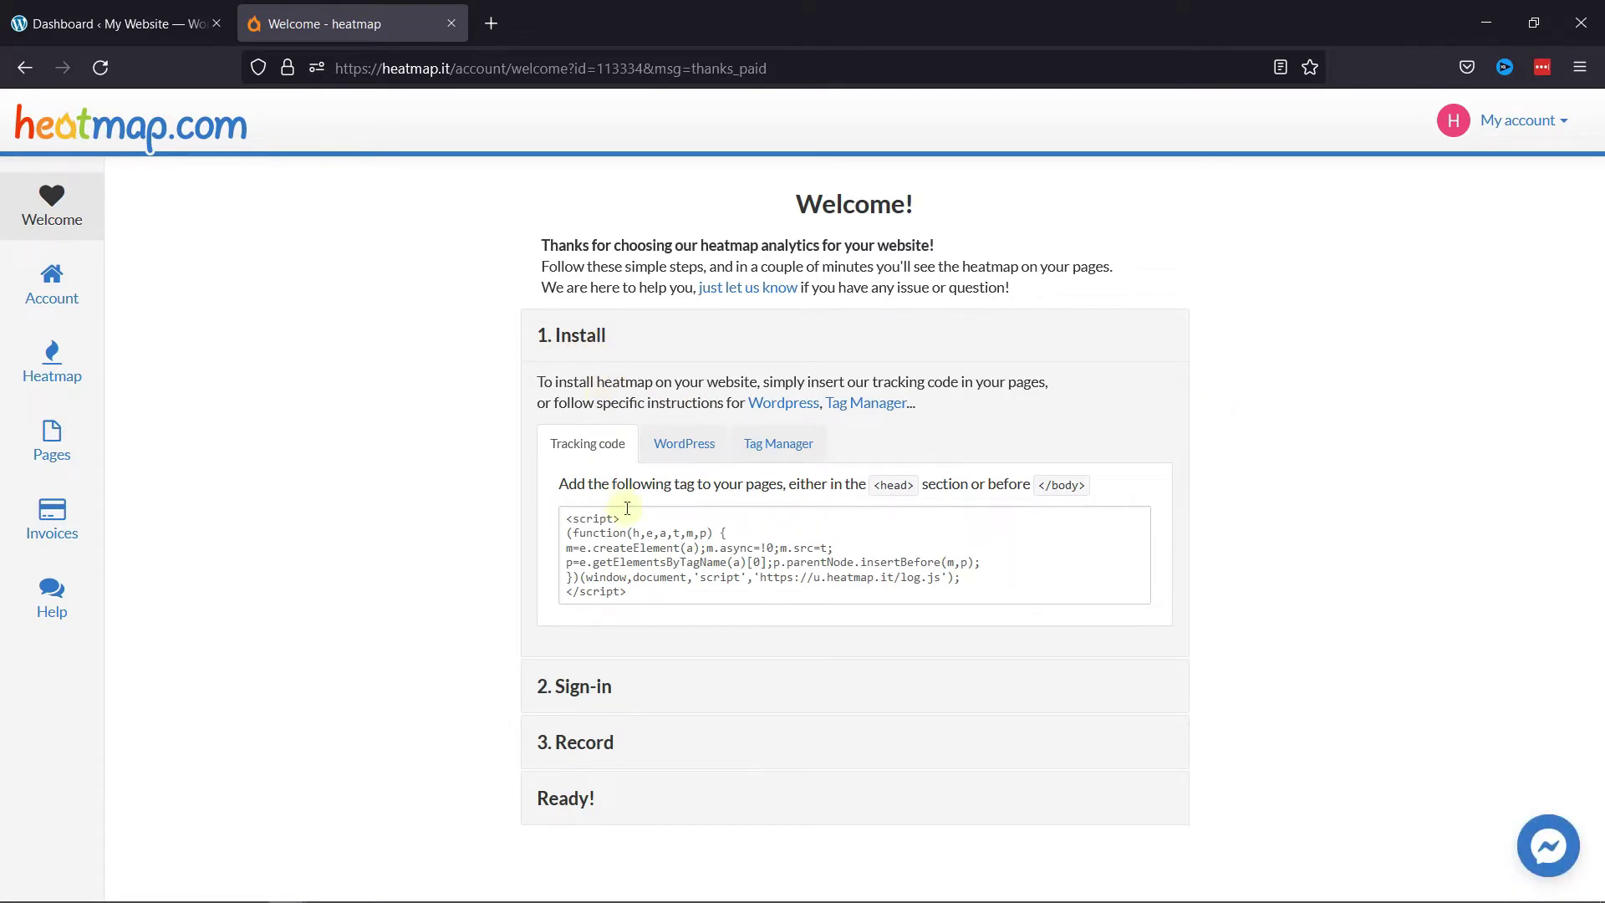
# Show the WordPress plugin instructions in the Welcome page's Install section.
pyautogui.click(684, 456)
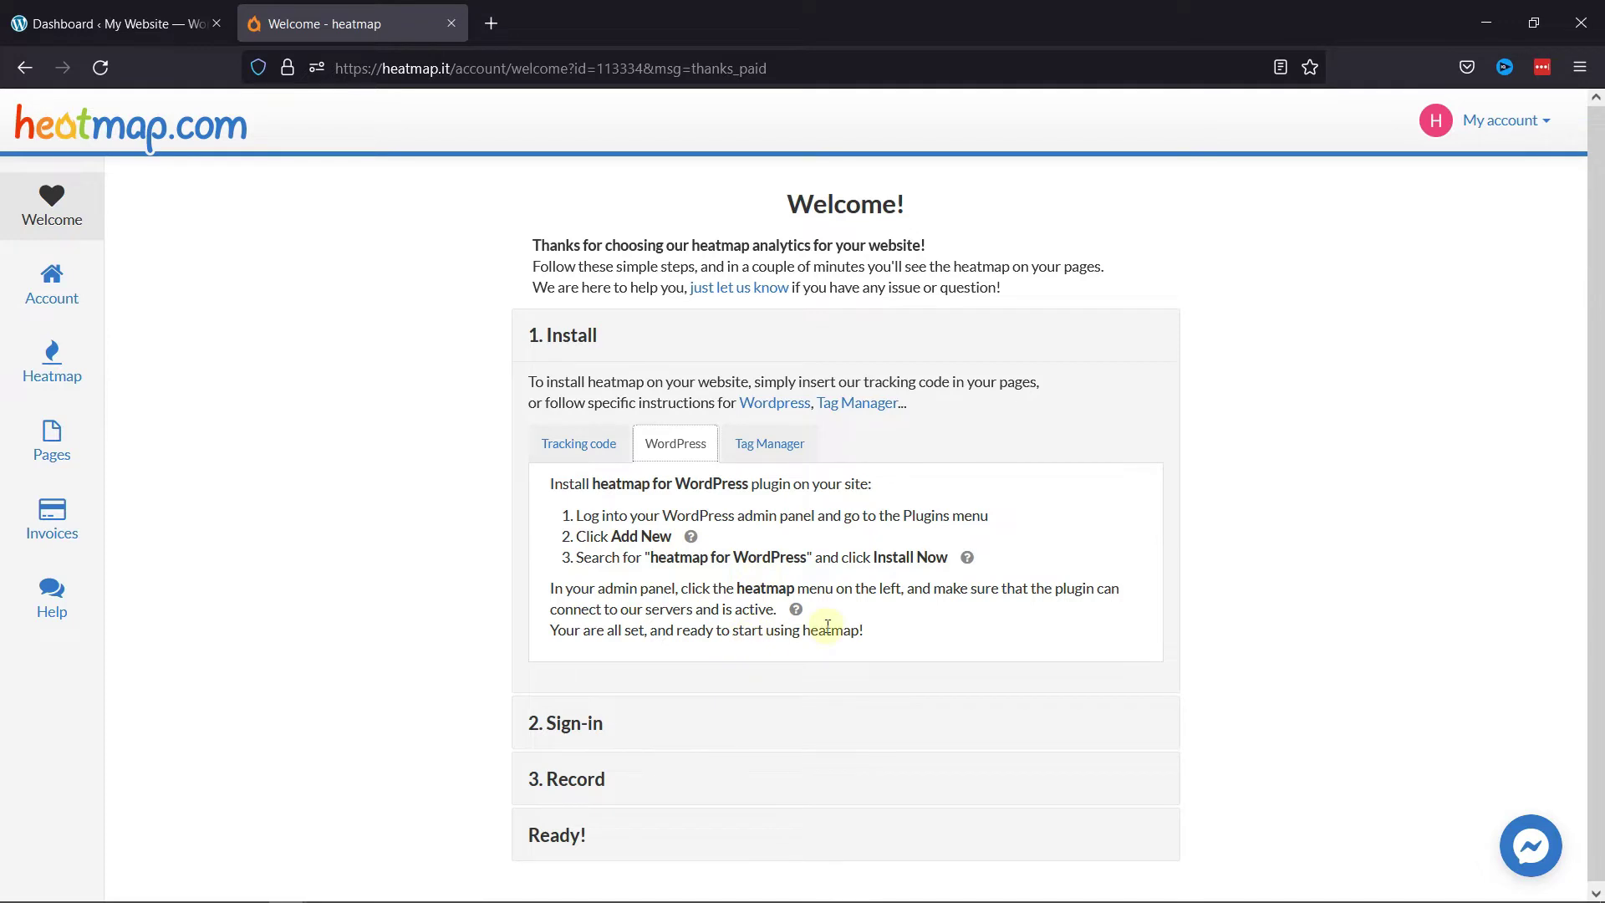
# Search Plugins > Add New in the WordPress dashboard for 'heatmap for wordpress'.
pyautogui.click(125, 28)
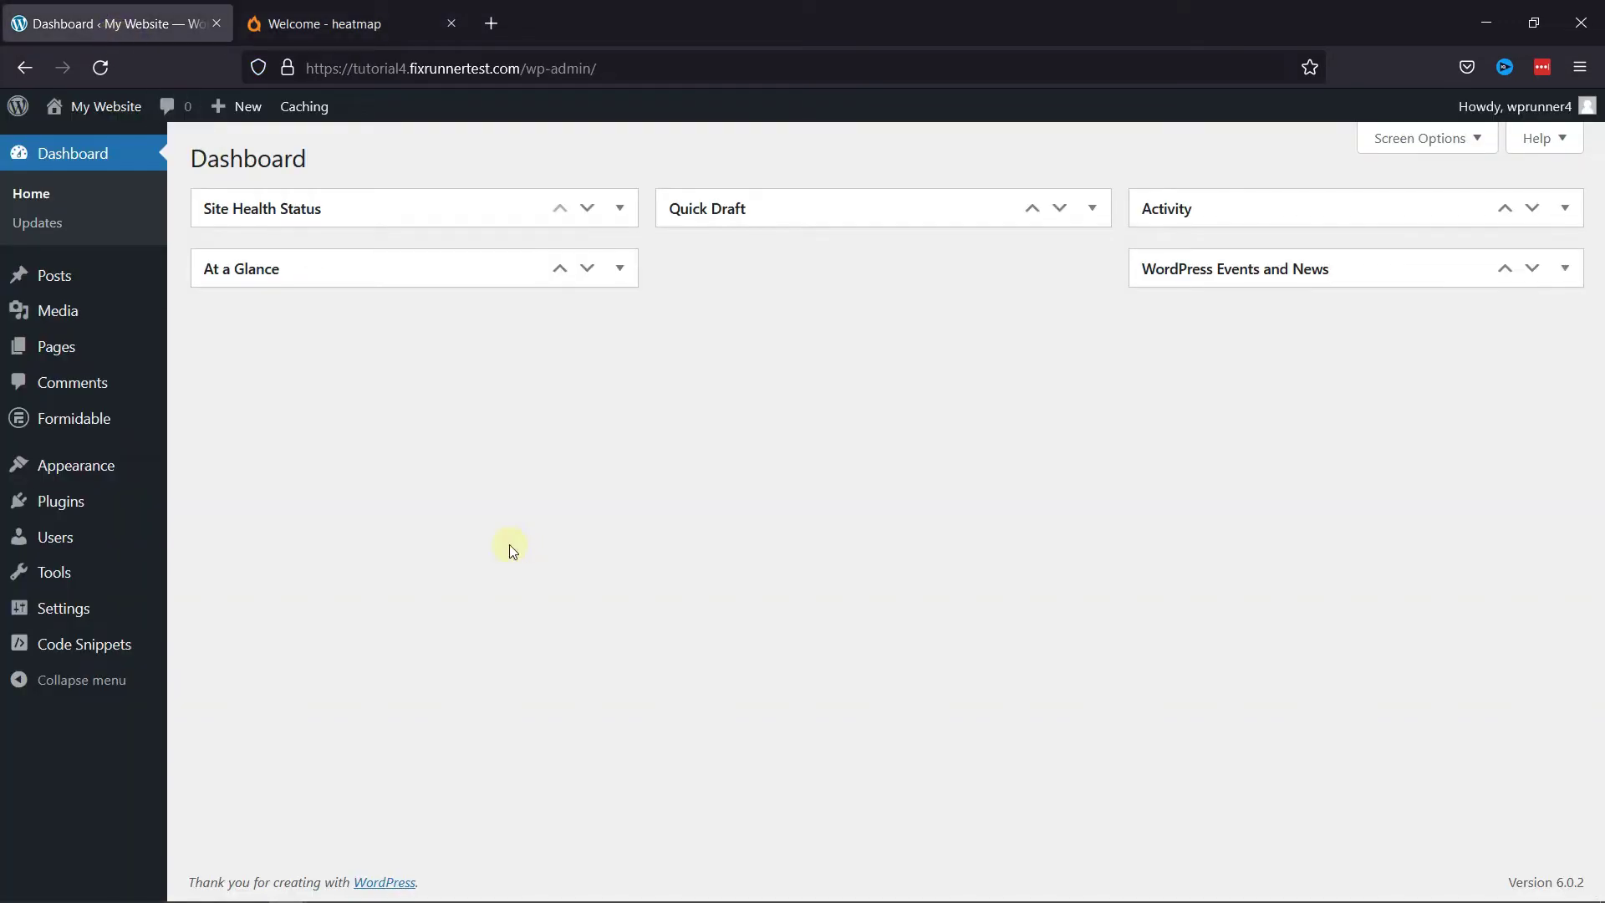
pyautogui.moveTo(128, 501)
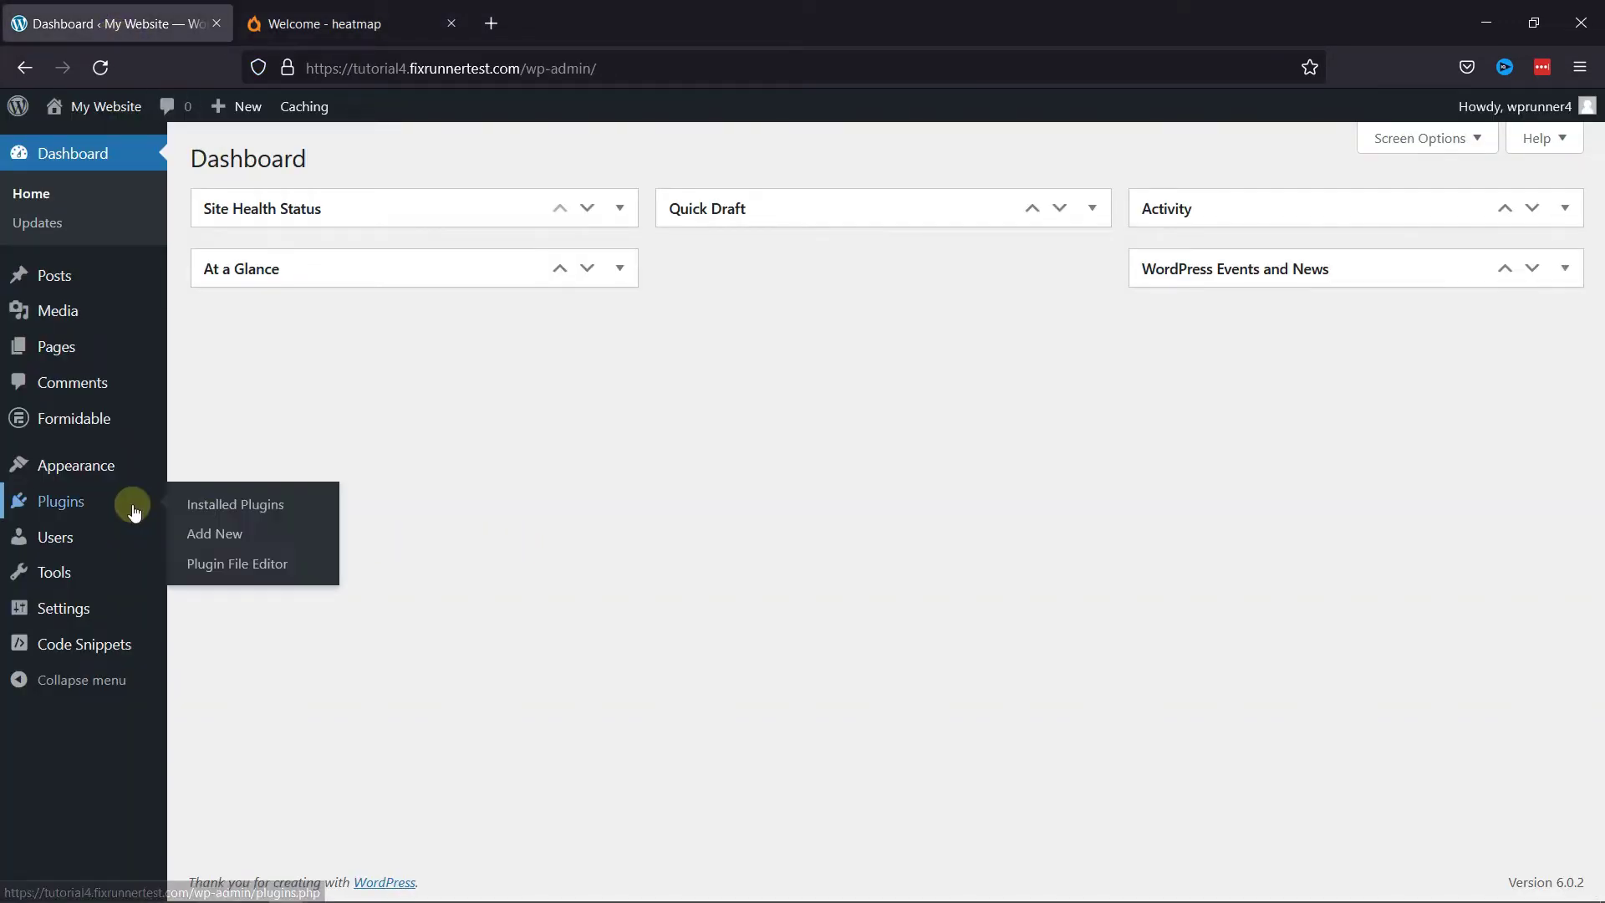
pyautogui.click(216, 536)
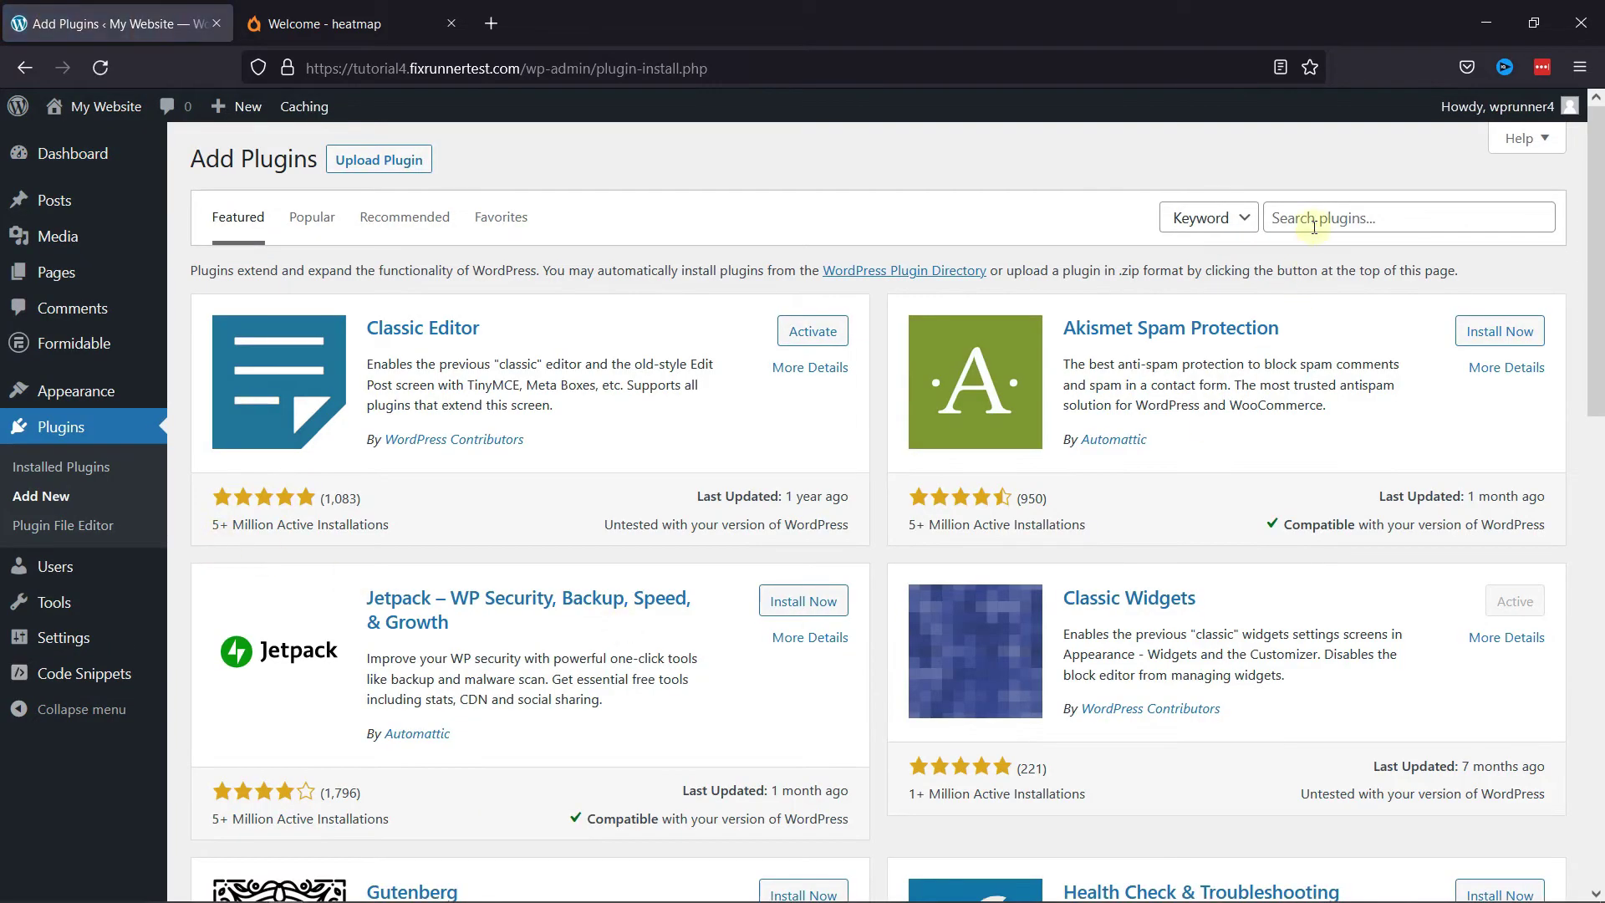
pyautogui.click(1314, 219)
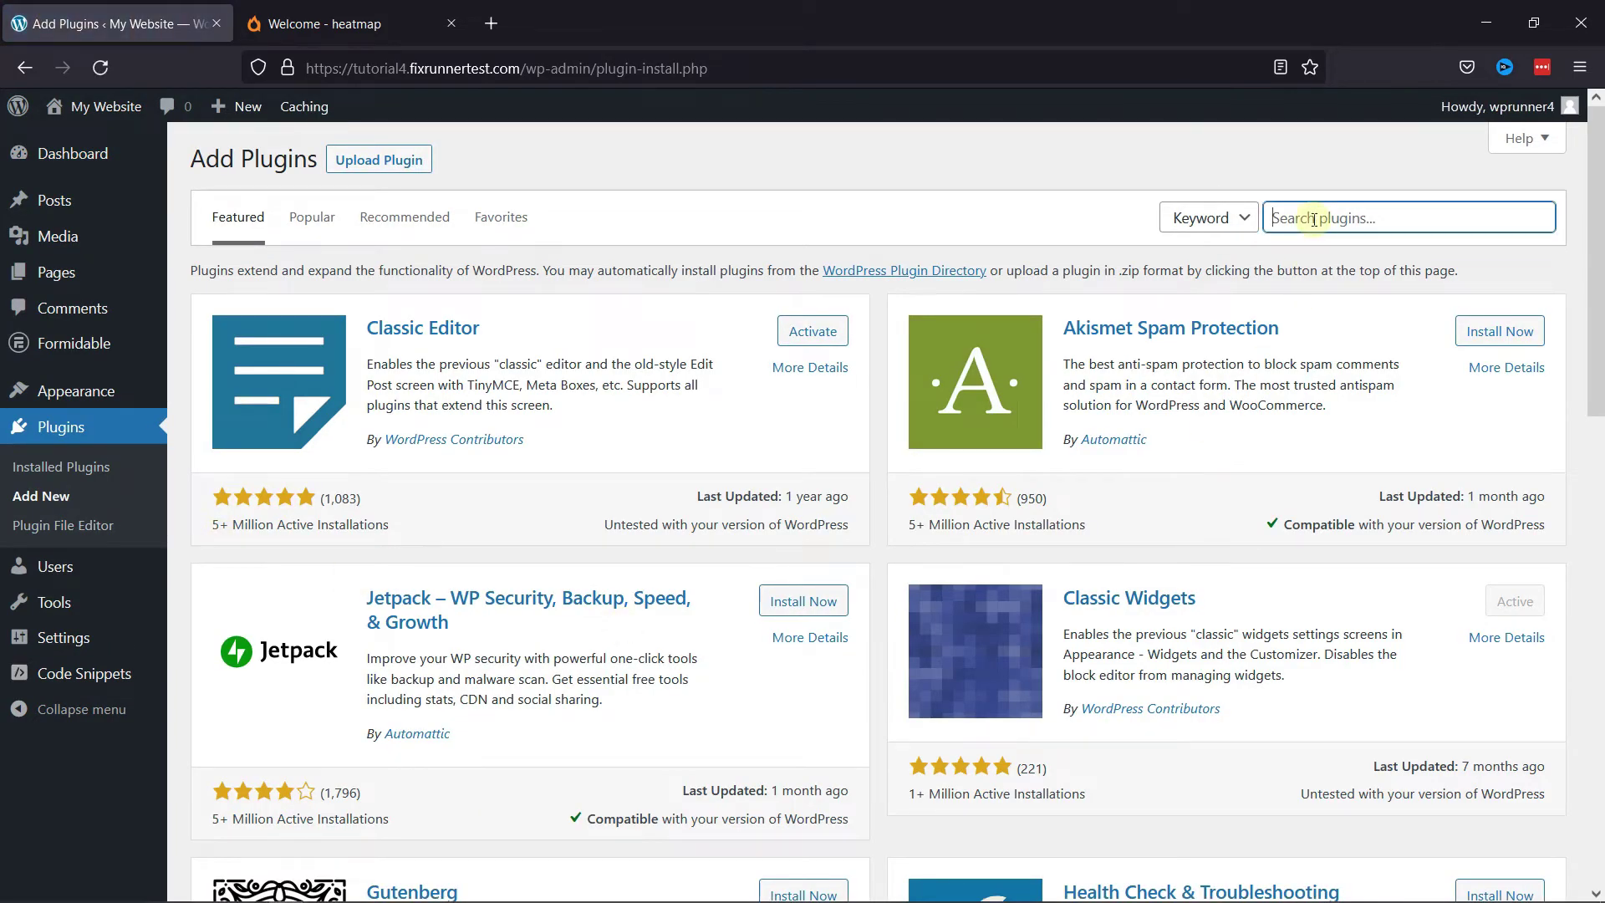
pyautogui.write('heatmap for wordpress')
pyautogui.press('Return')
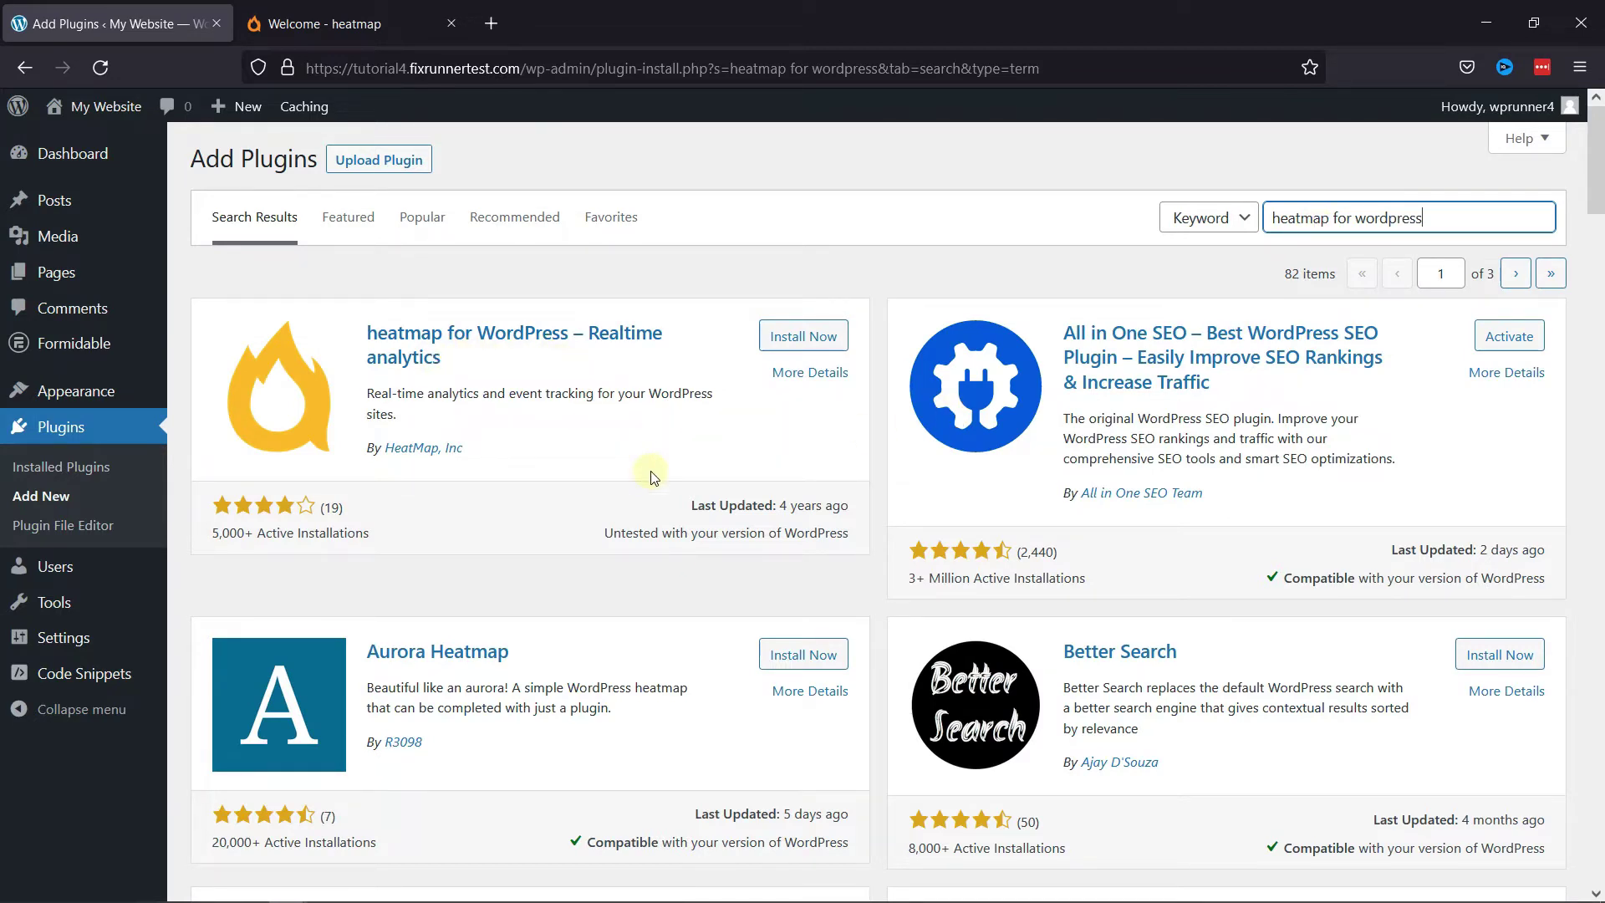
# Install and activate heatmap for WordPress, then open its settings to confirm Plugin status: Active.
pyautogui.click(814, 335)
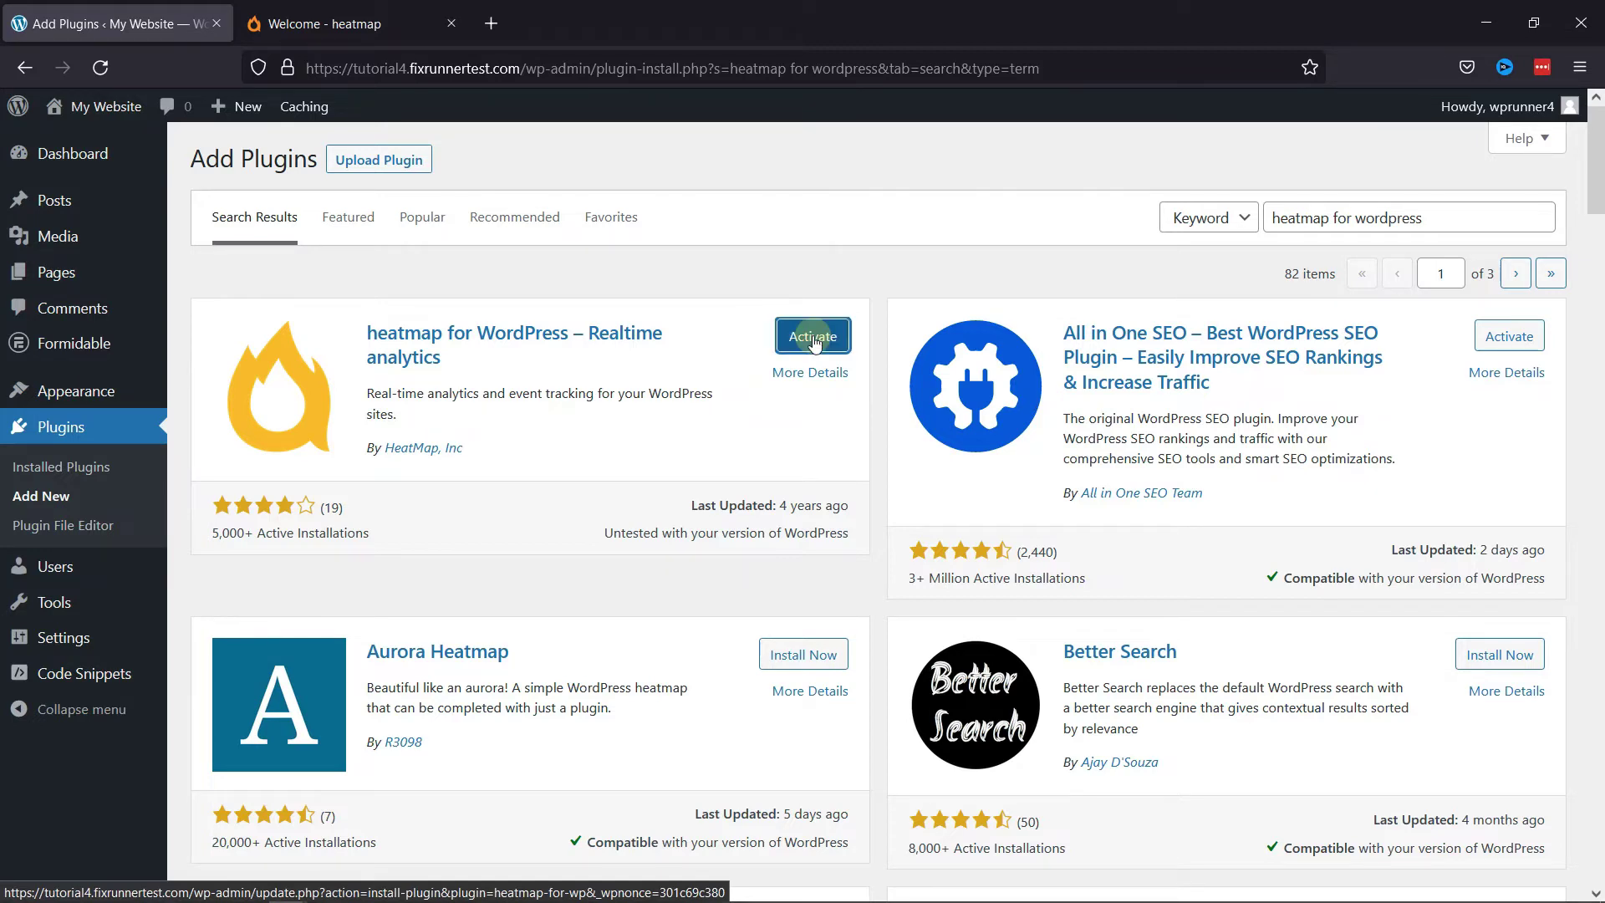
pyautogui.click(813, 336)
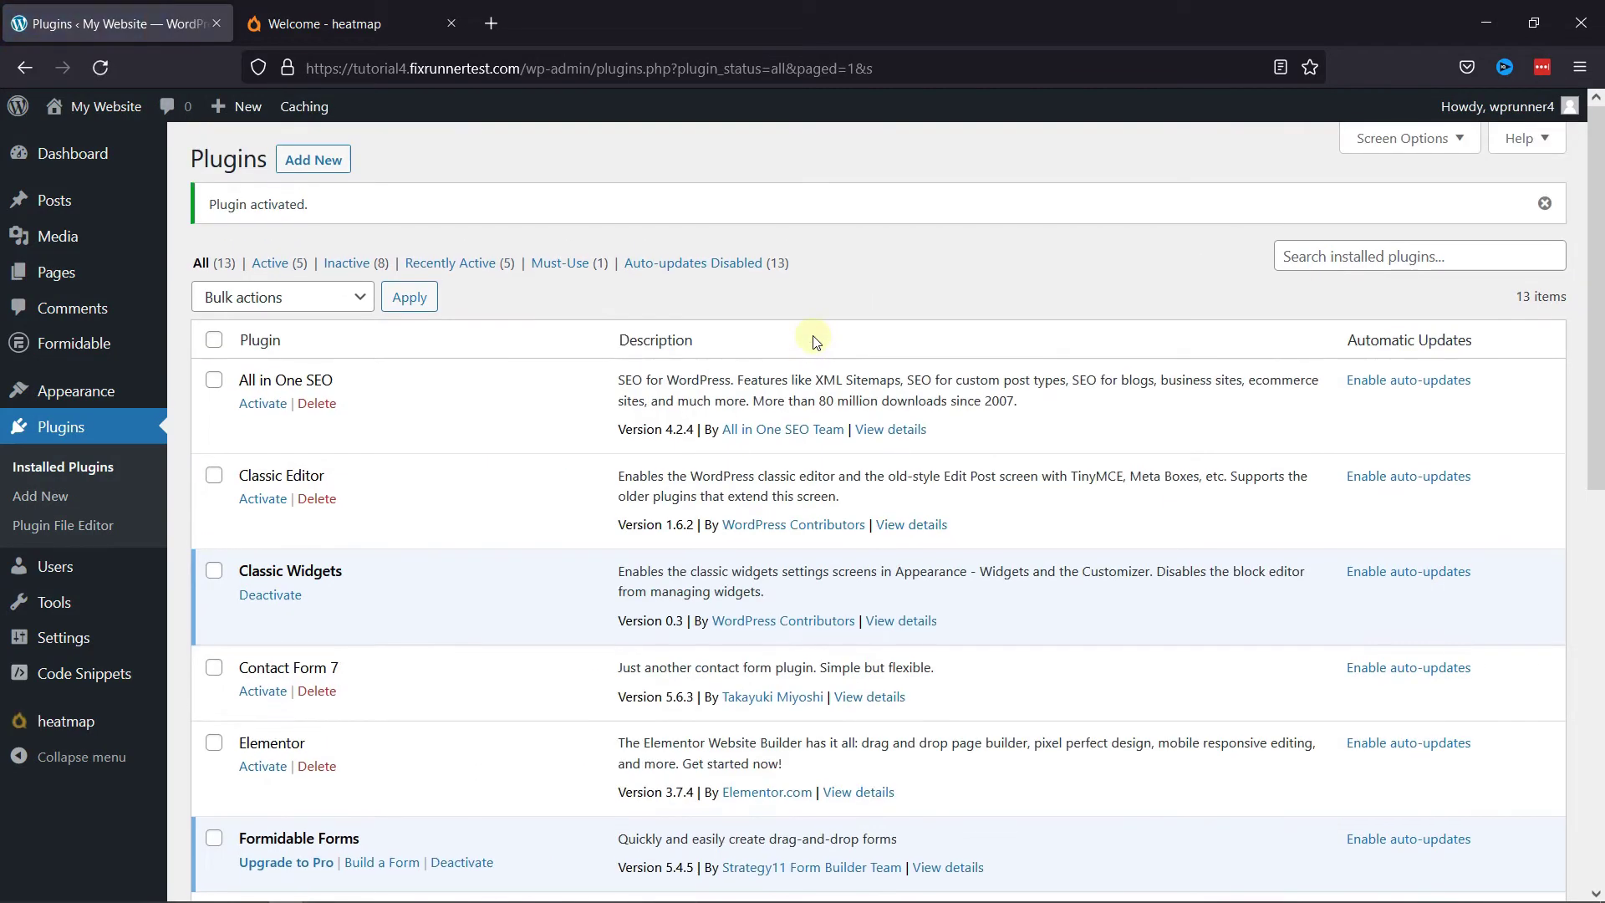
pyautogui.click(100, 724)
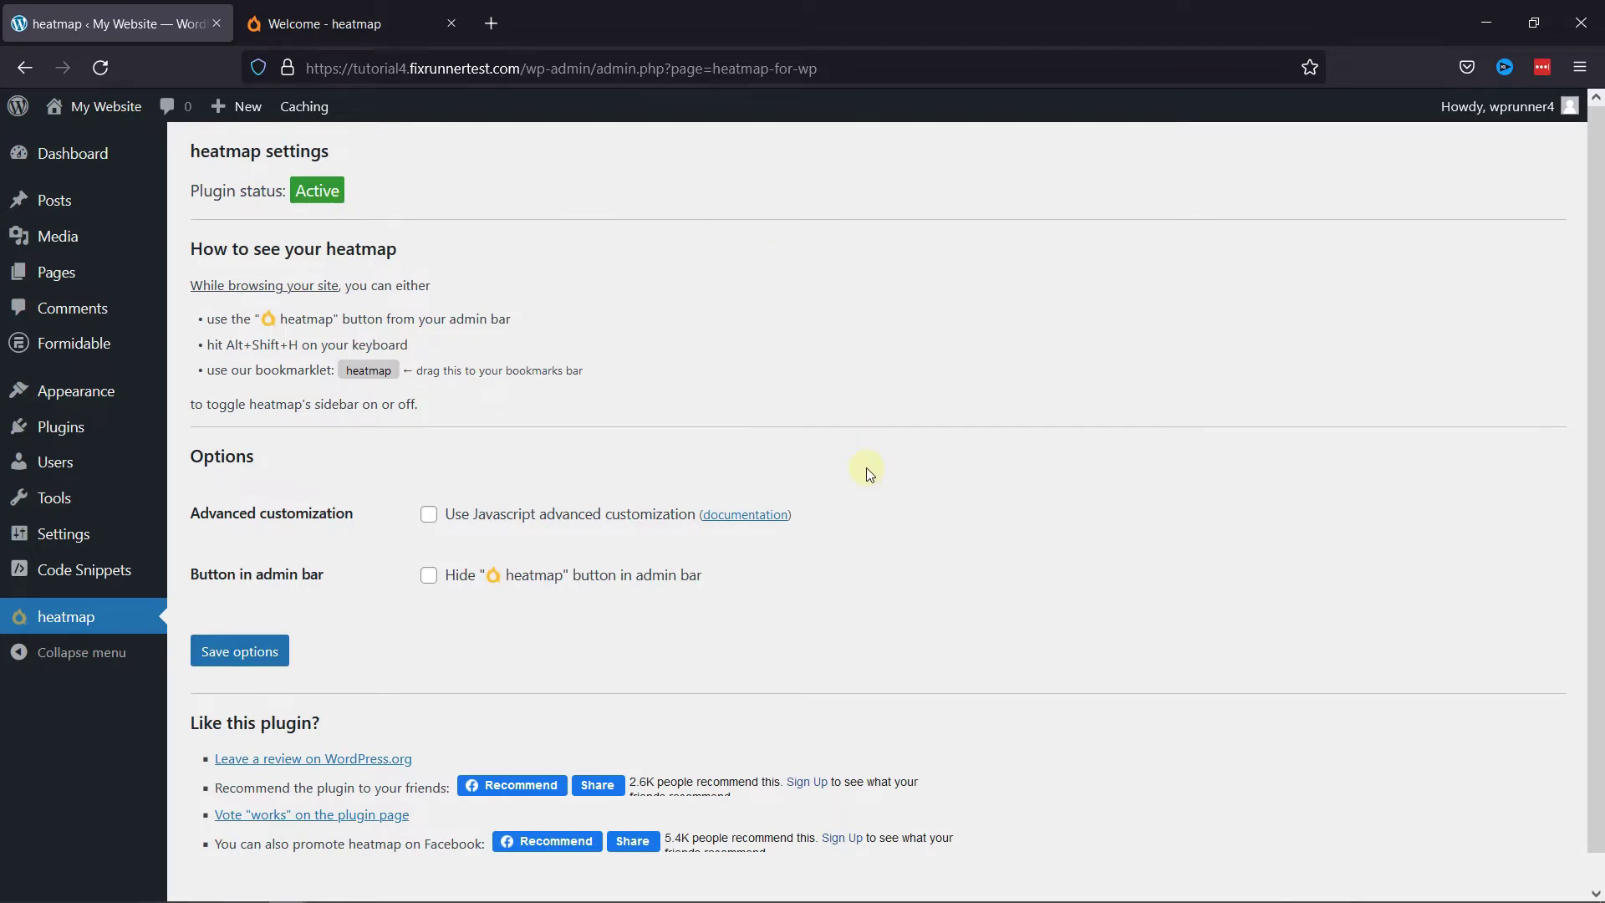
# Expand the '2. Sign-in' step on the heatmap.com Welcome page, then return to WordPress.
pyautogui.click(360, 23)
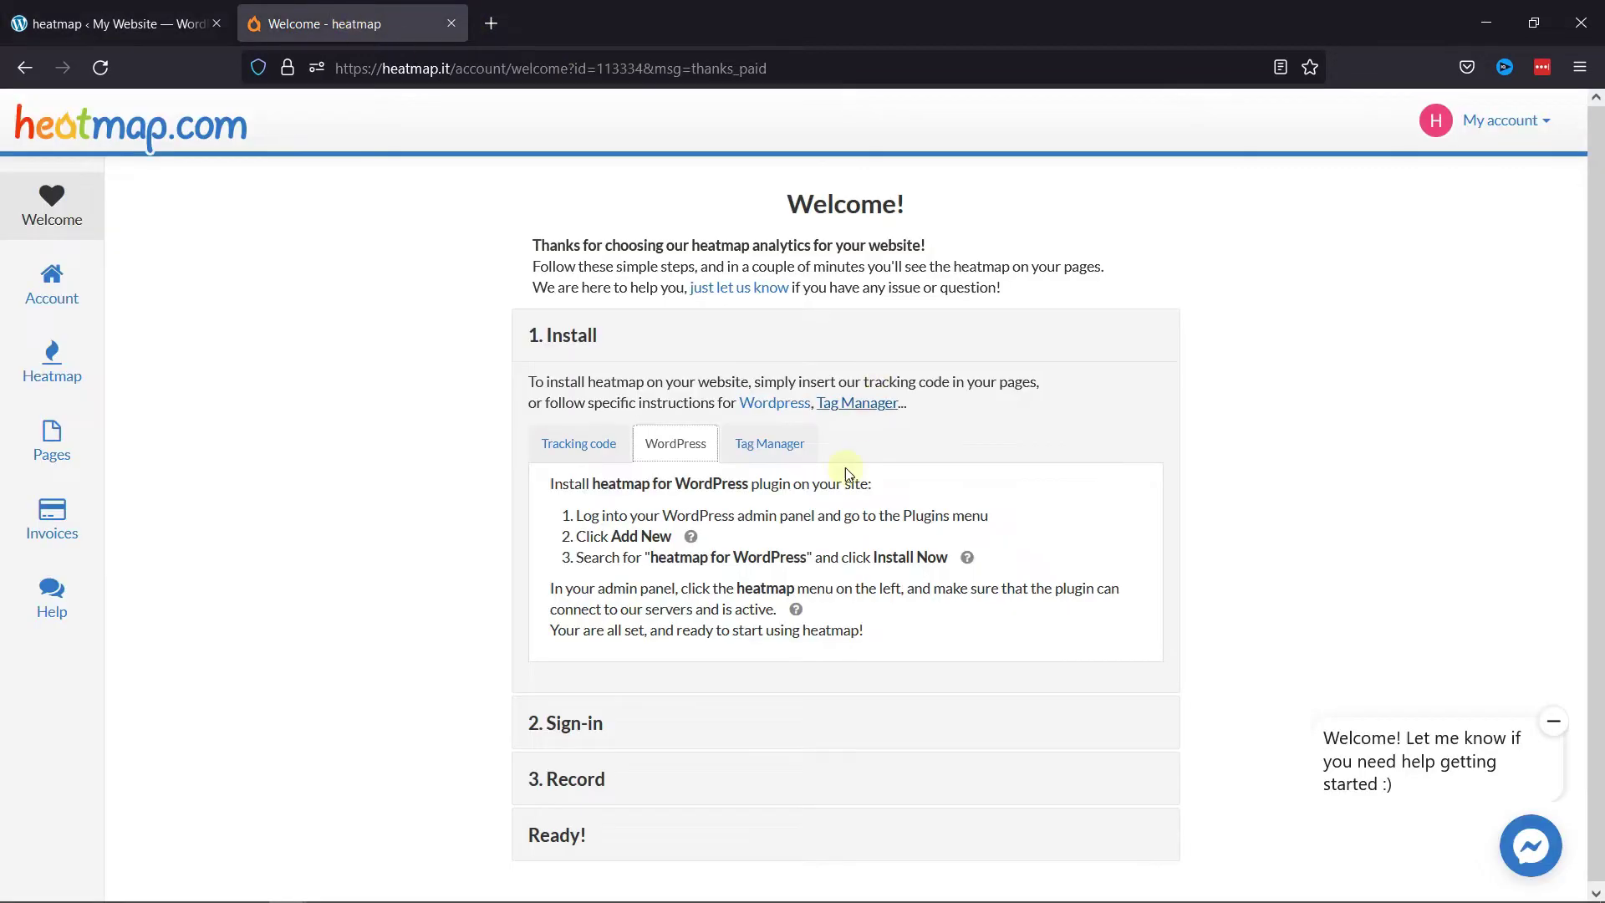
pyautogui.click(565, 723)
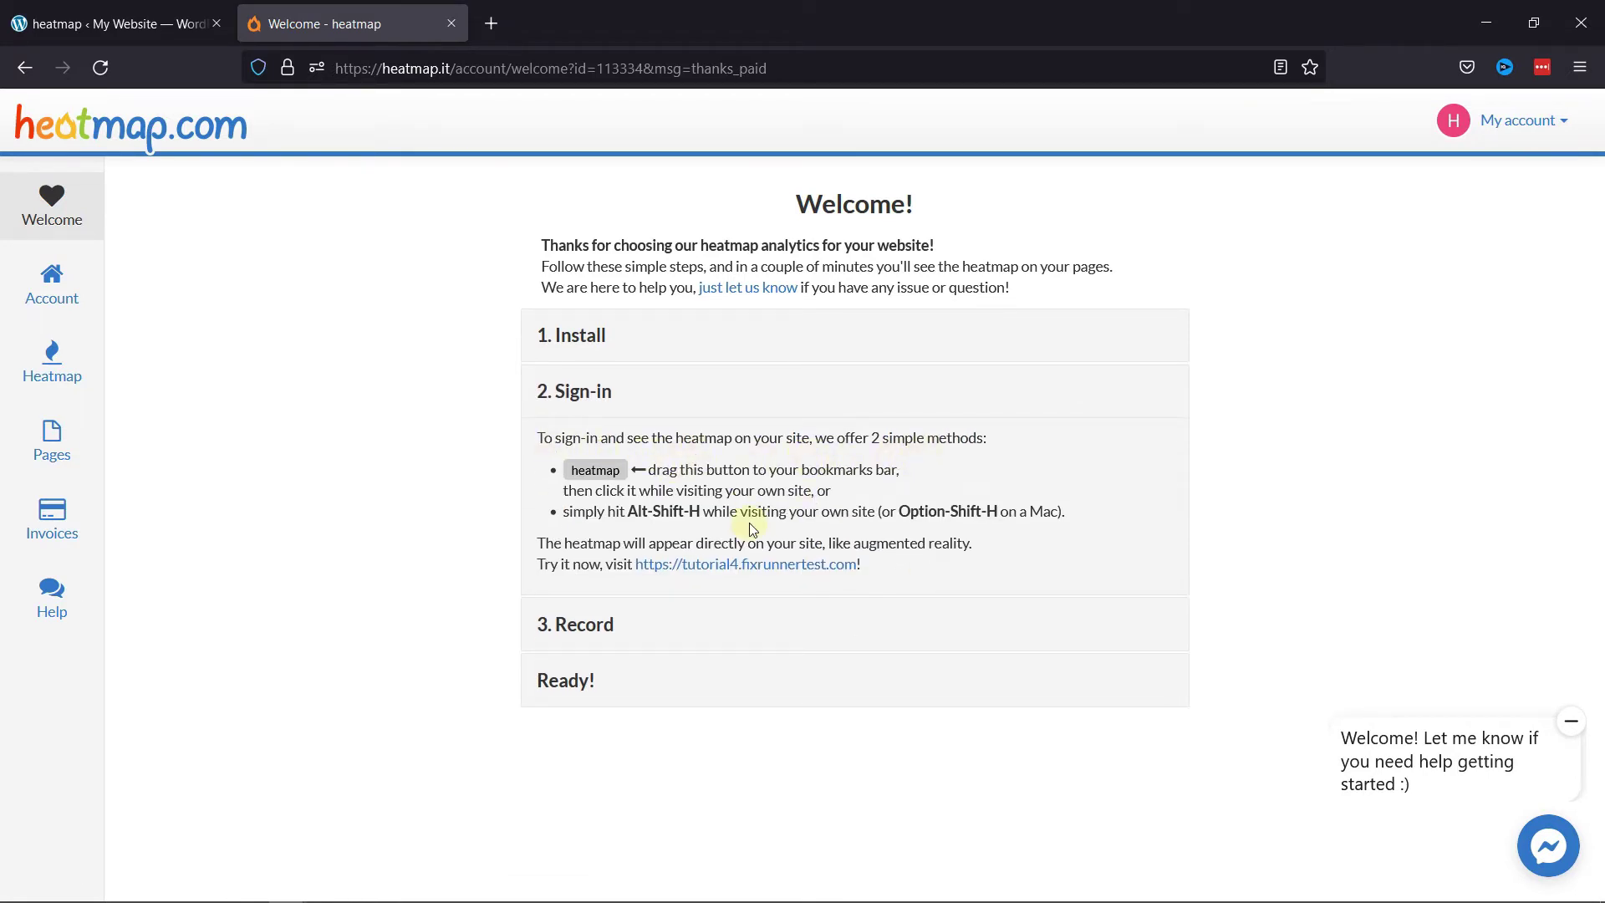
pyautogui.click(204, 30)
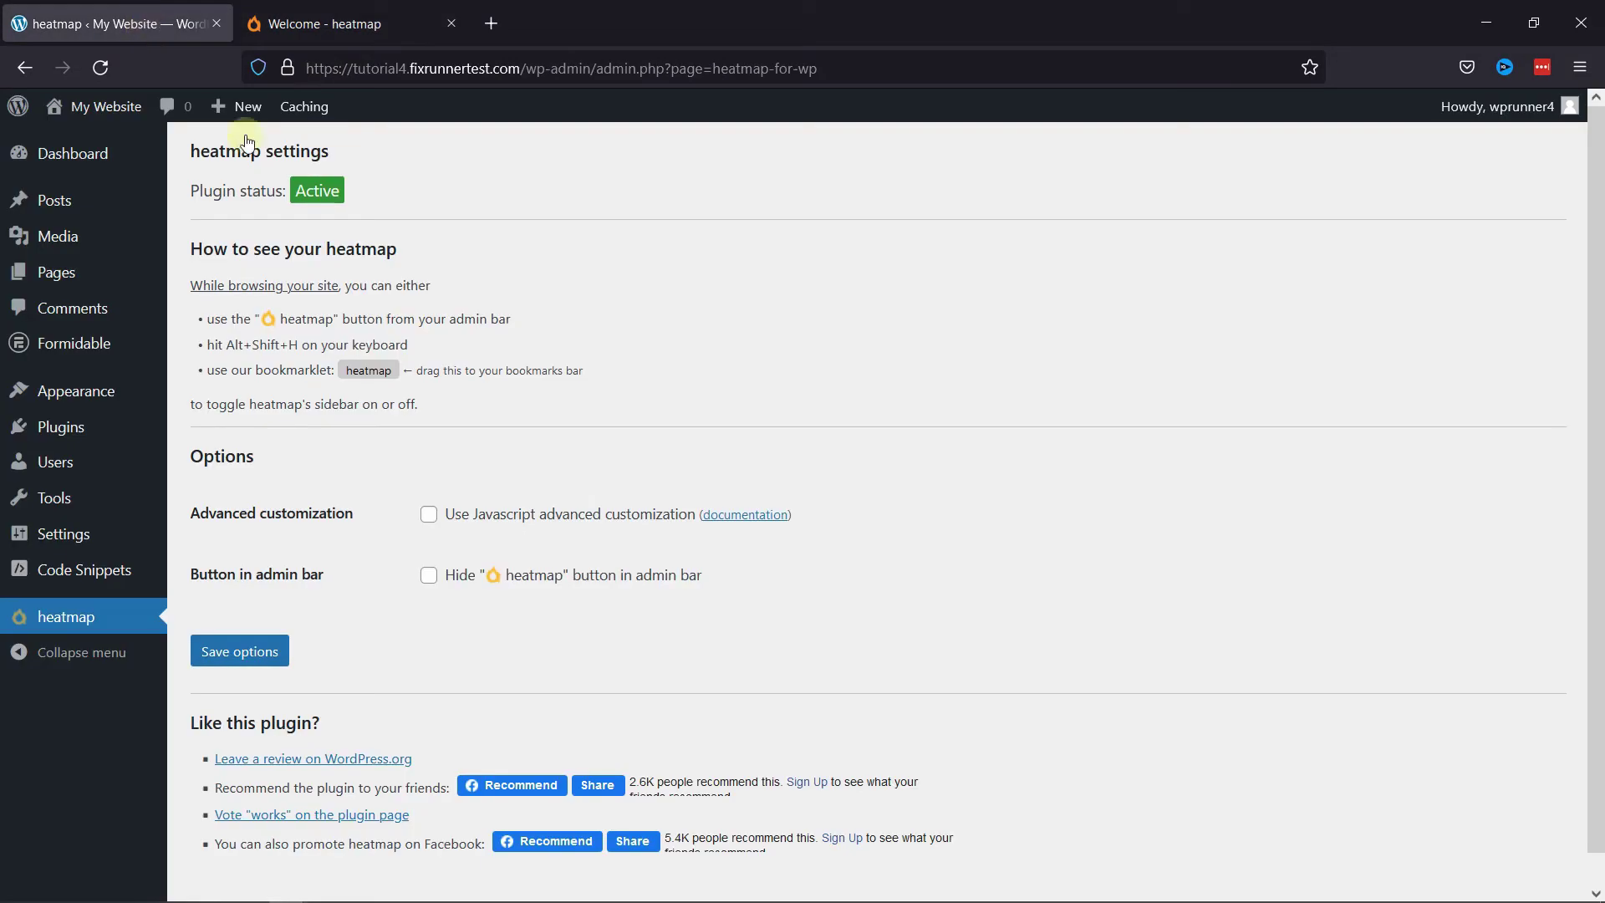
# Open the My Website home page in a new tab and bring up its heatmap sidebar.
pyautogui.rightClick(94, 99)
pyautogui.click(134, 163)
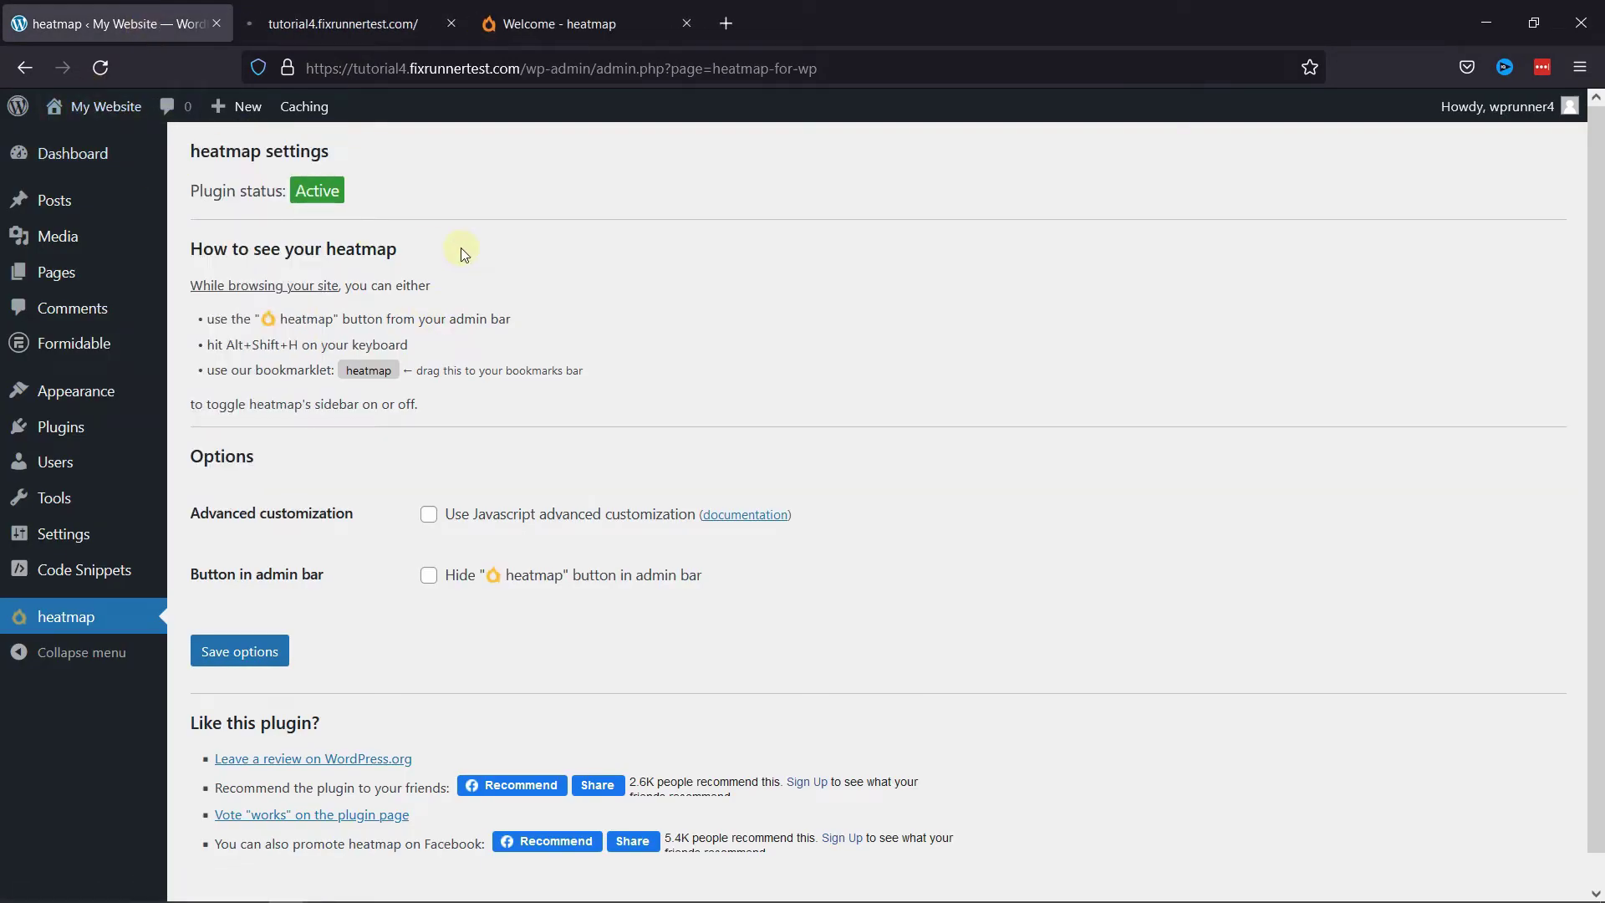
pyautogui.hotkey('ctrl', 'Tab')
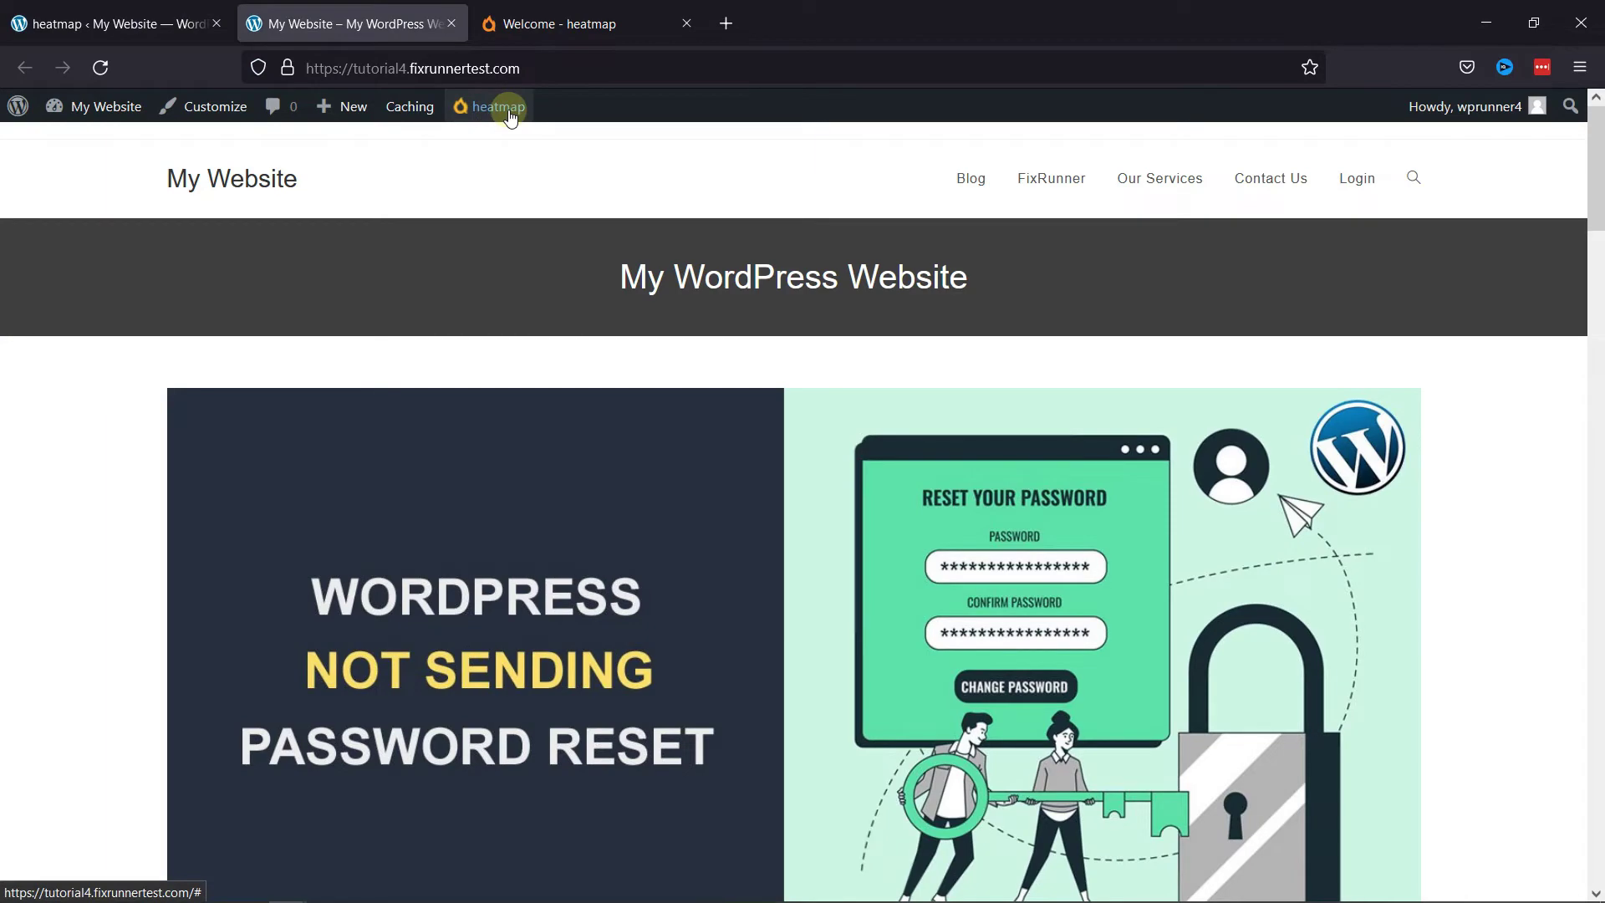
pyautogui.click(511, 117)
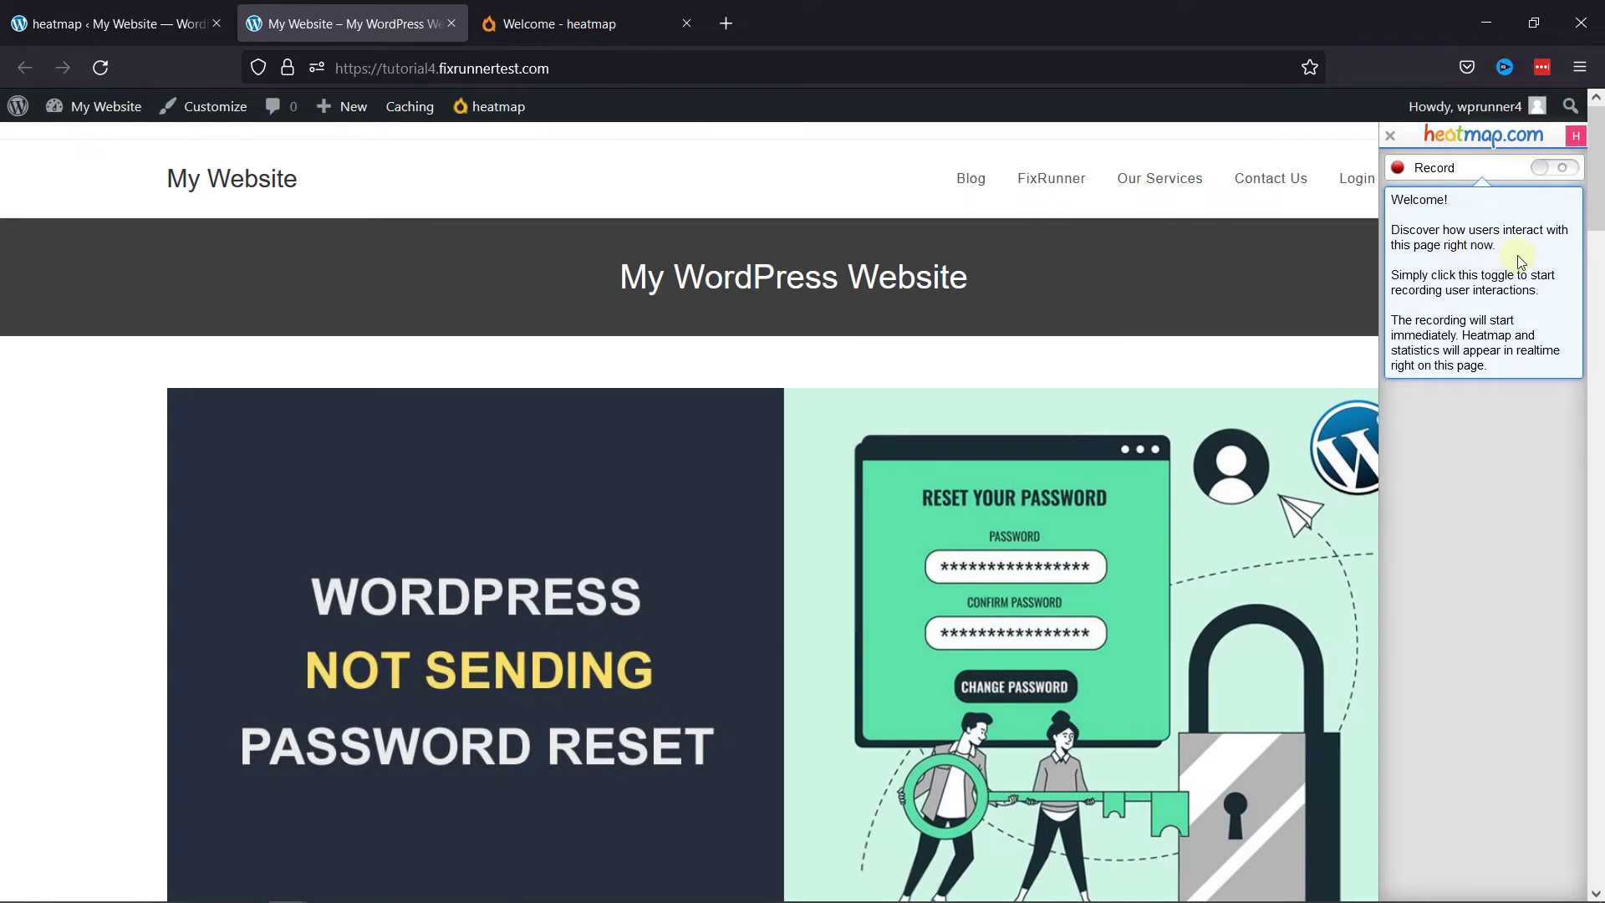
# Turn on home-page recording, then go through FixRunner to the Our Services page.
pyautogui.click(1557, 171)
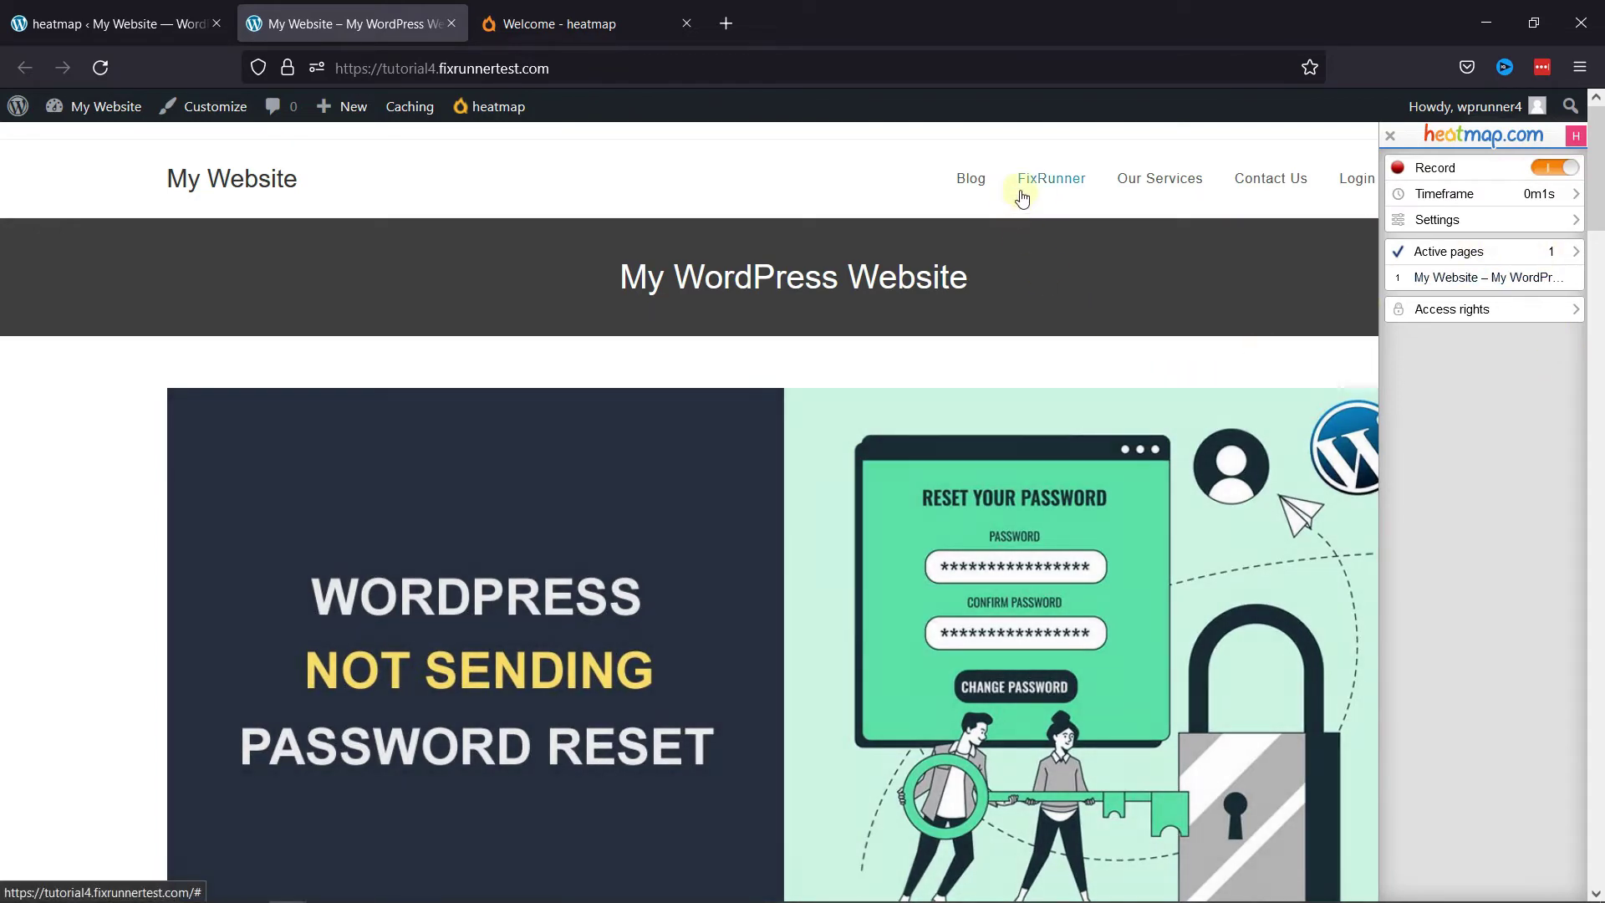
pyautogui.click(1028, 192)
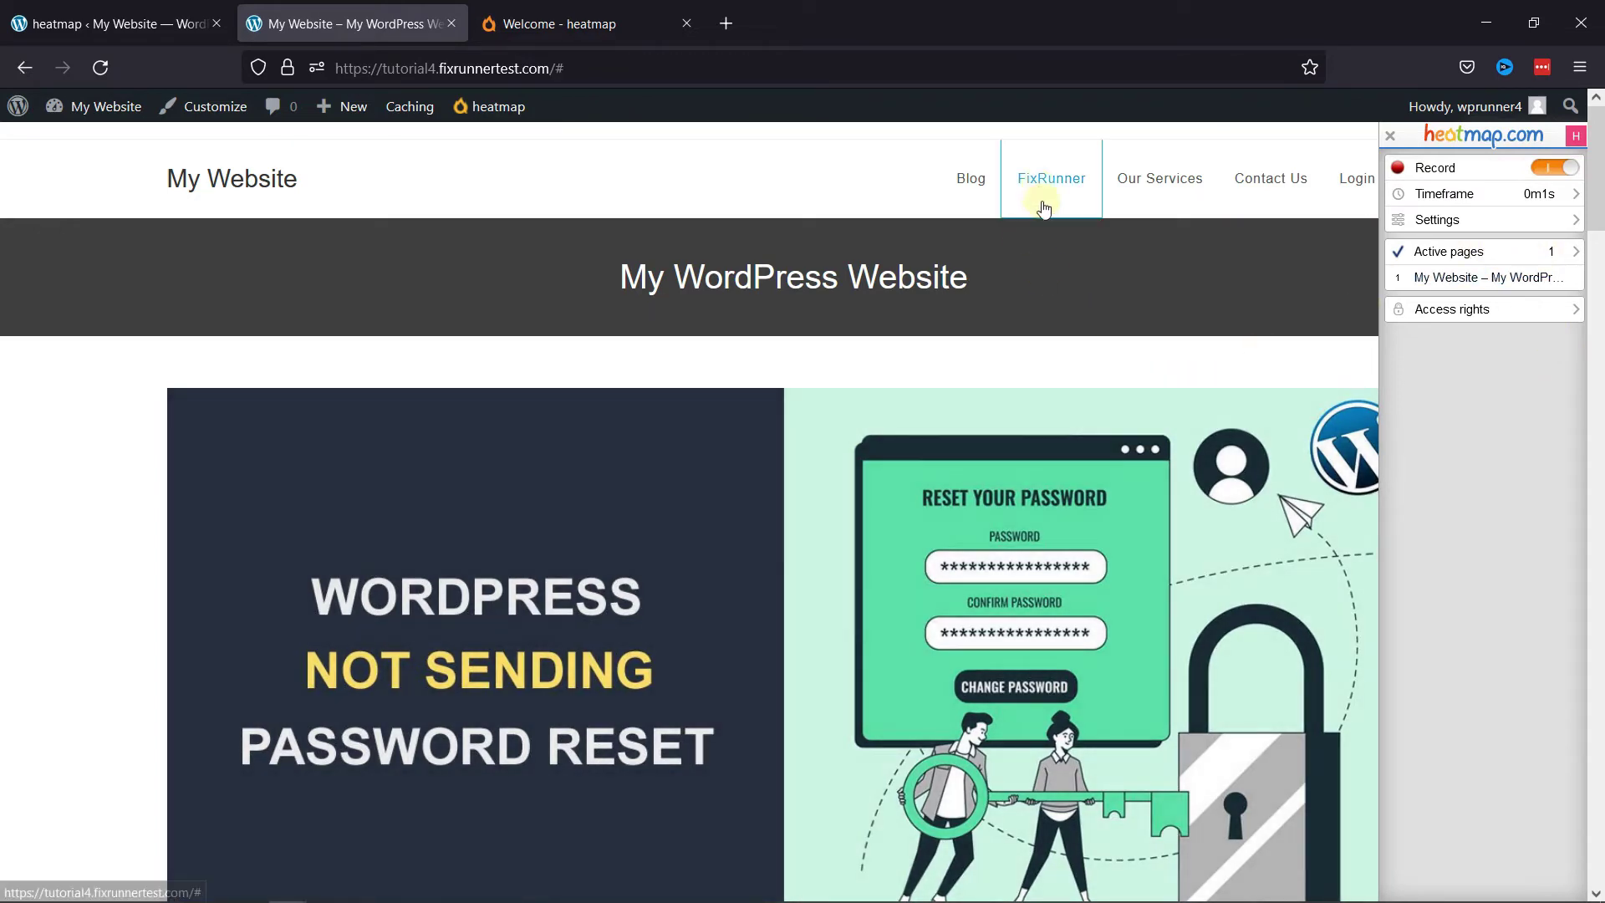
pyautogui.moveTo(1492, 251)
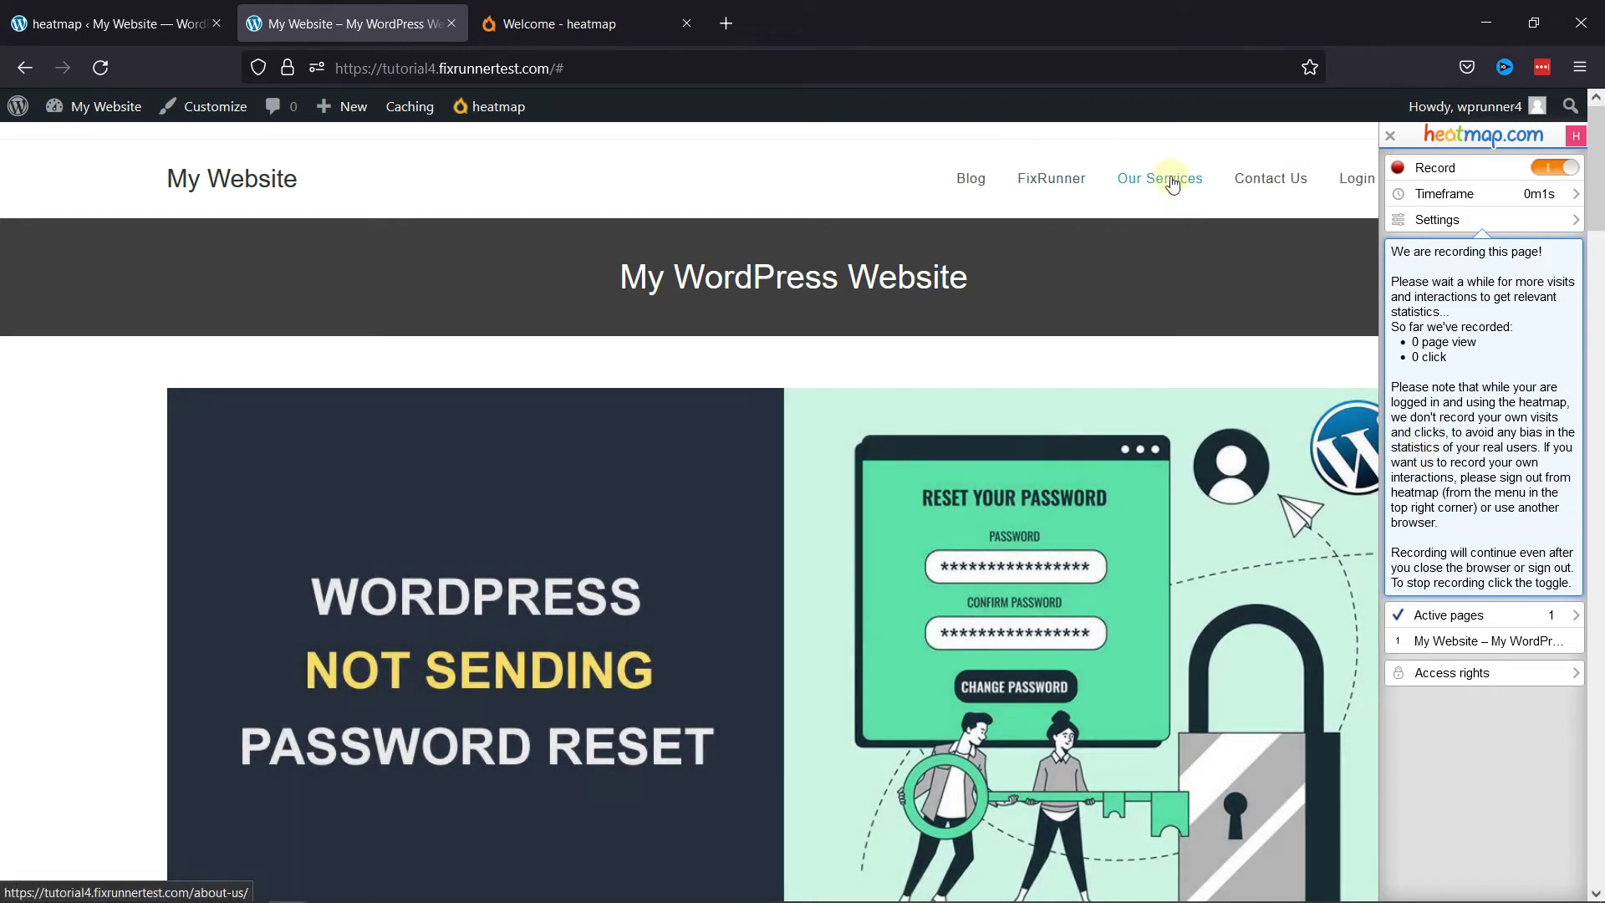
pyautogui.click(1173, 184)
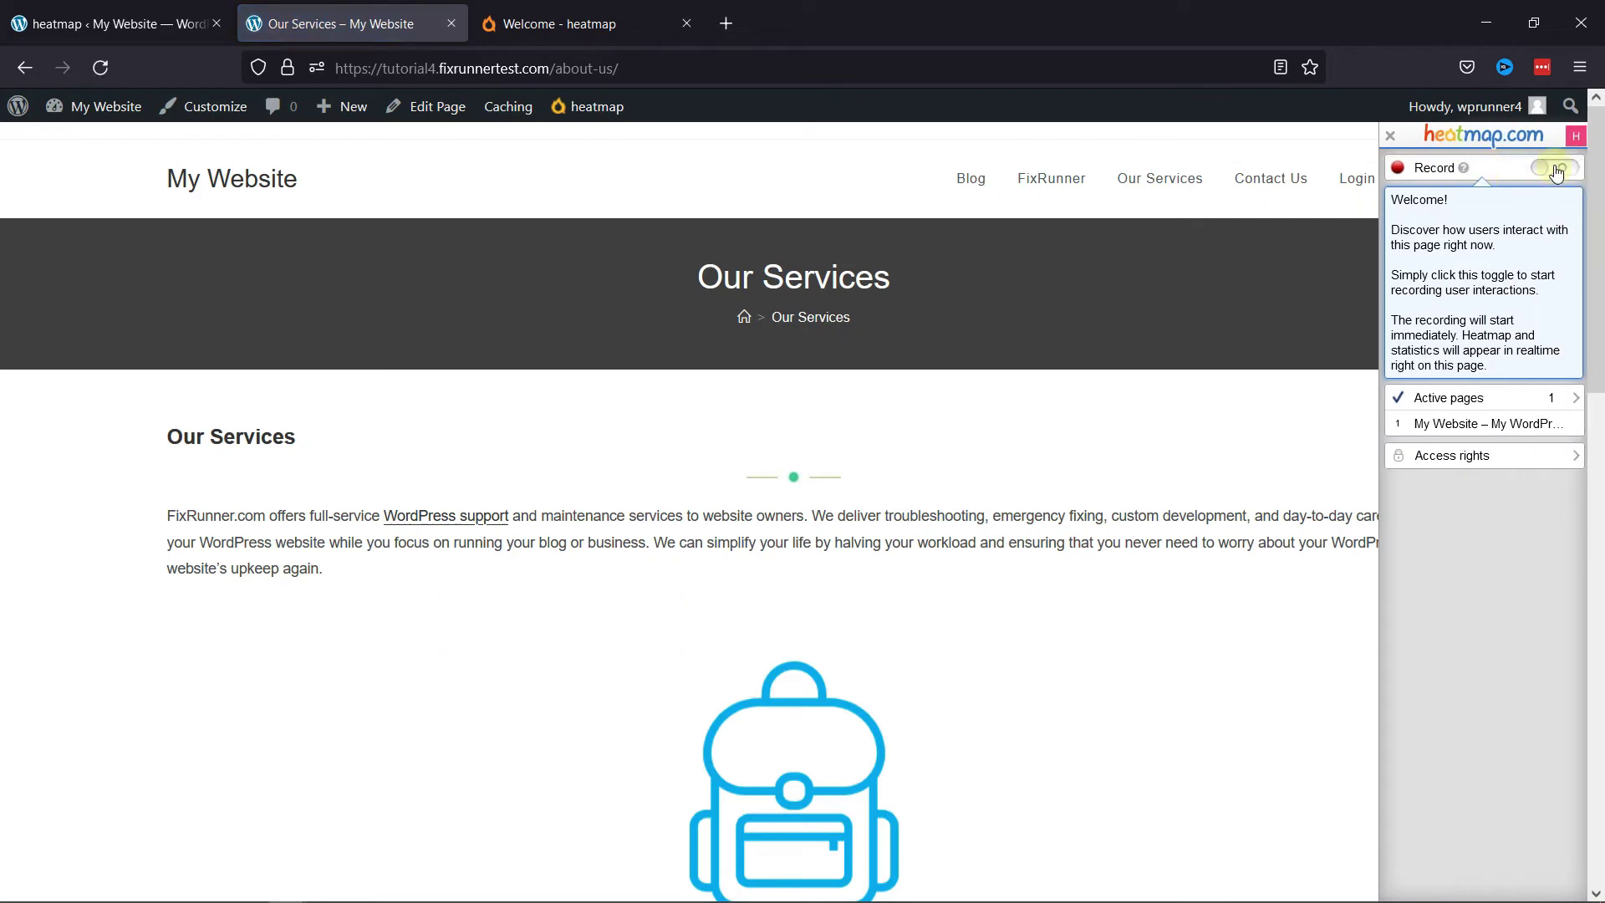
# Record the Our Services page, then visit Blog and return to the My Website home page.
pyautogui.click(1554, 167)
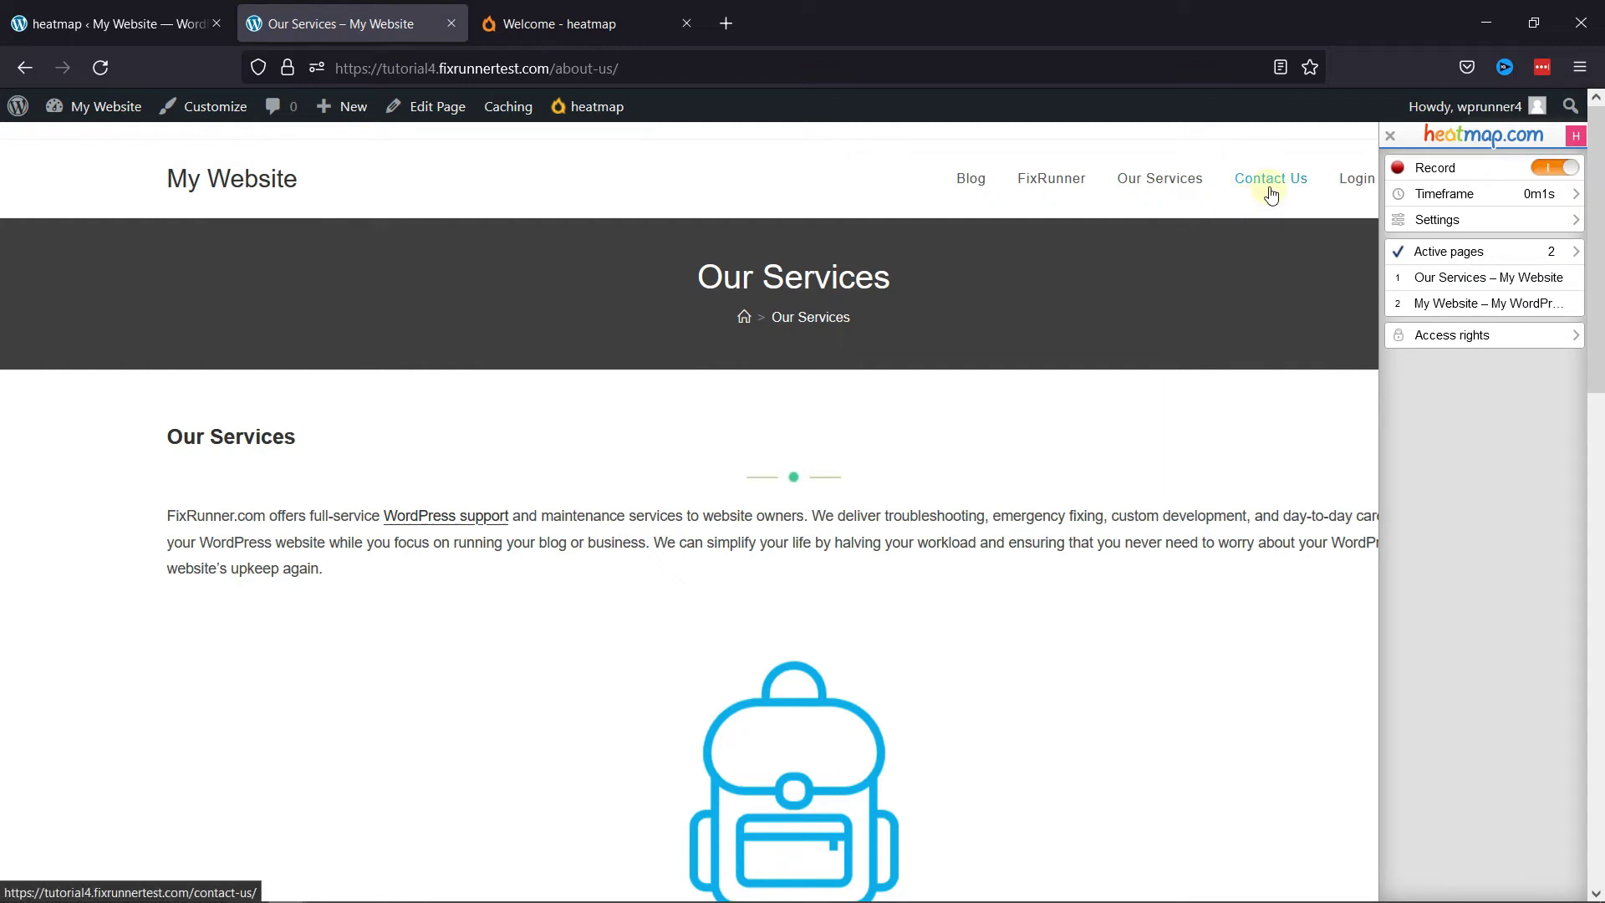
pyautogui.click(979, 197)
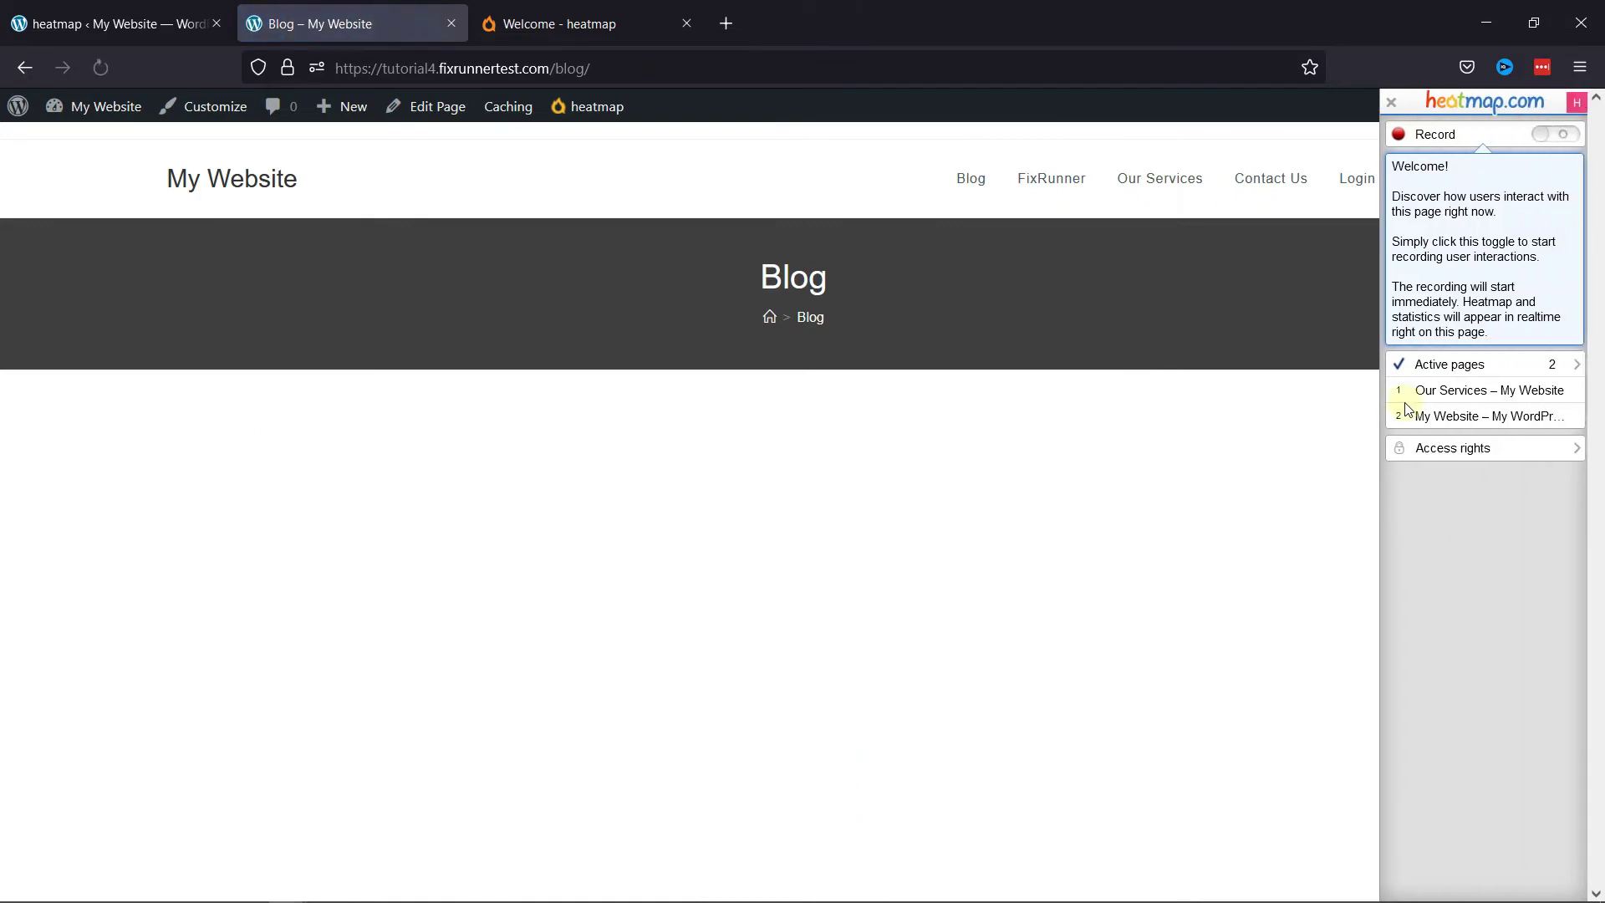
pyautogui.click(261, 179)
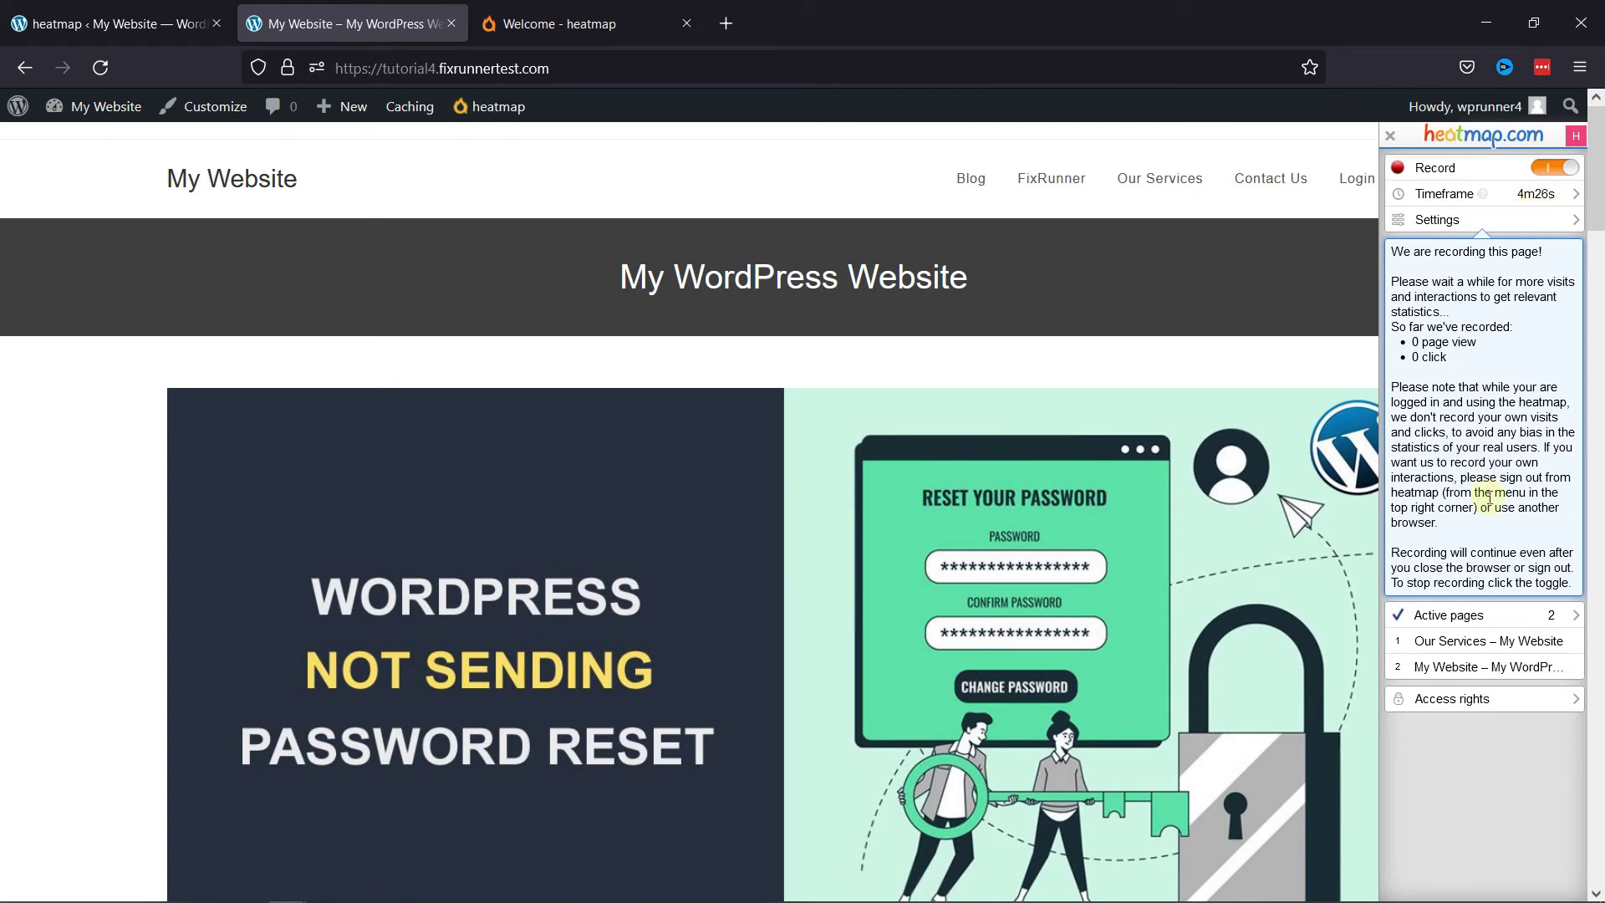
# Check Our Services stats (2 page views, 2 clicks) from Active pages, then reopen the home page.
pyautogui.click(1464, 648)
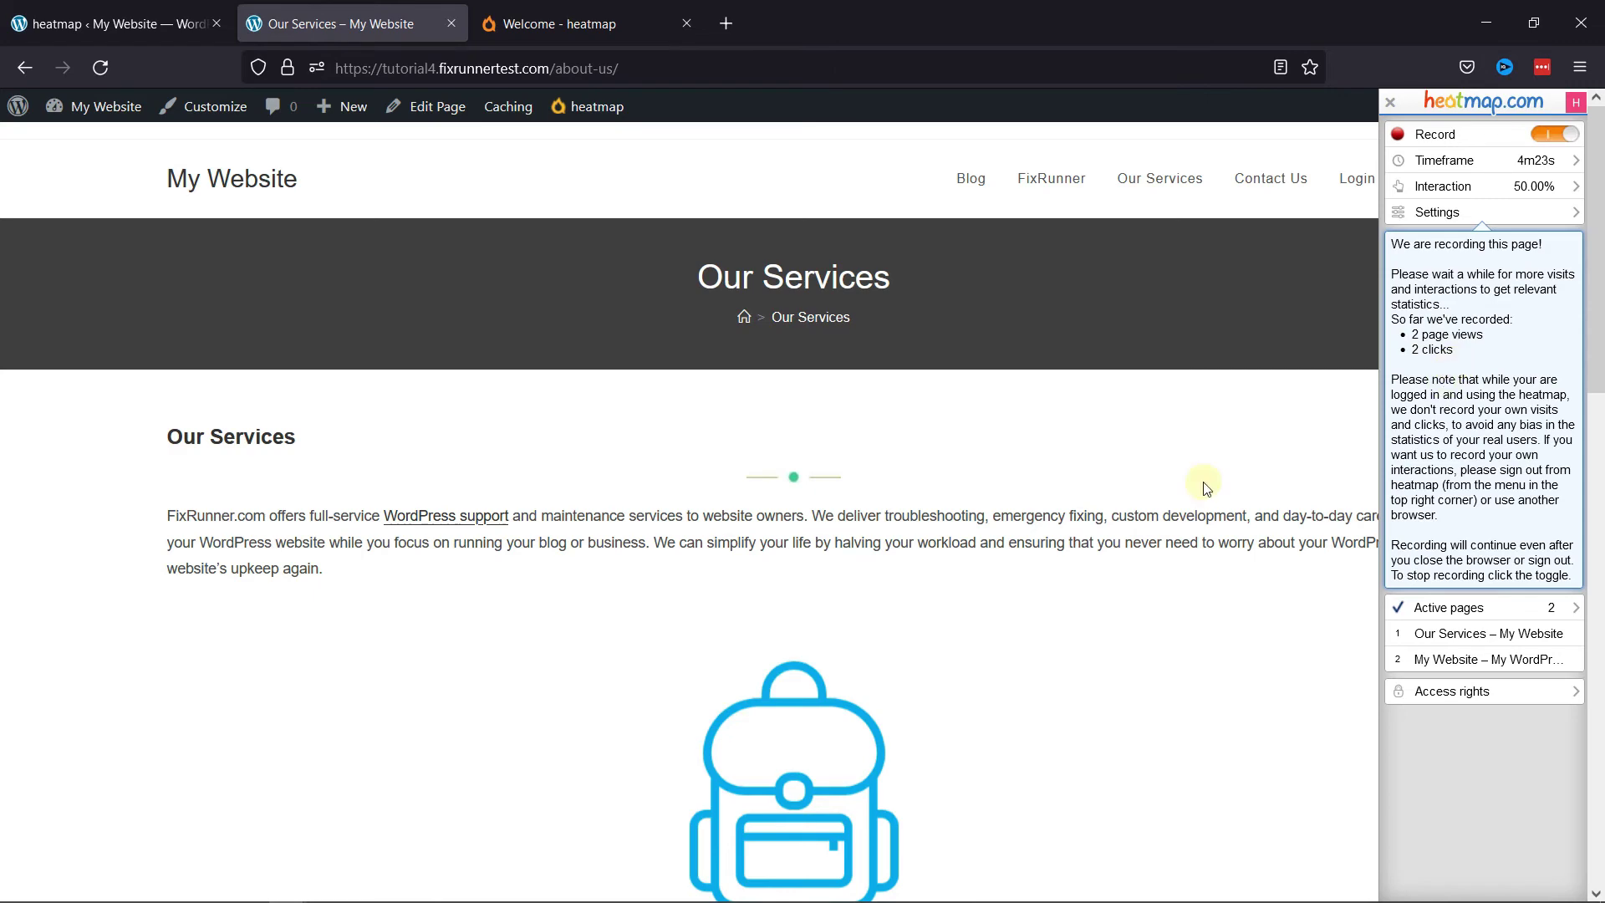
pyautogui.scroll(-10, 1151, 562)
pyautogui.scroll(10, 1432, 464)
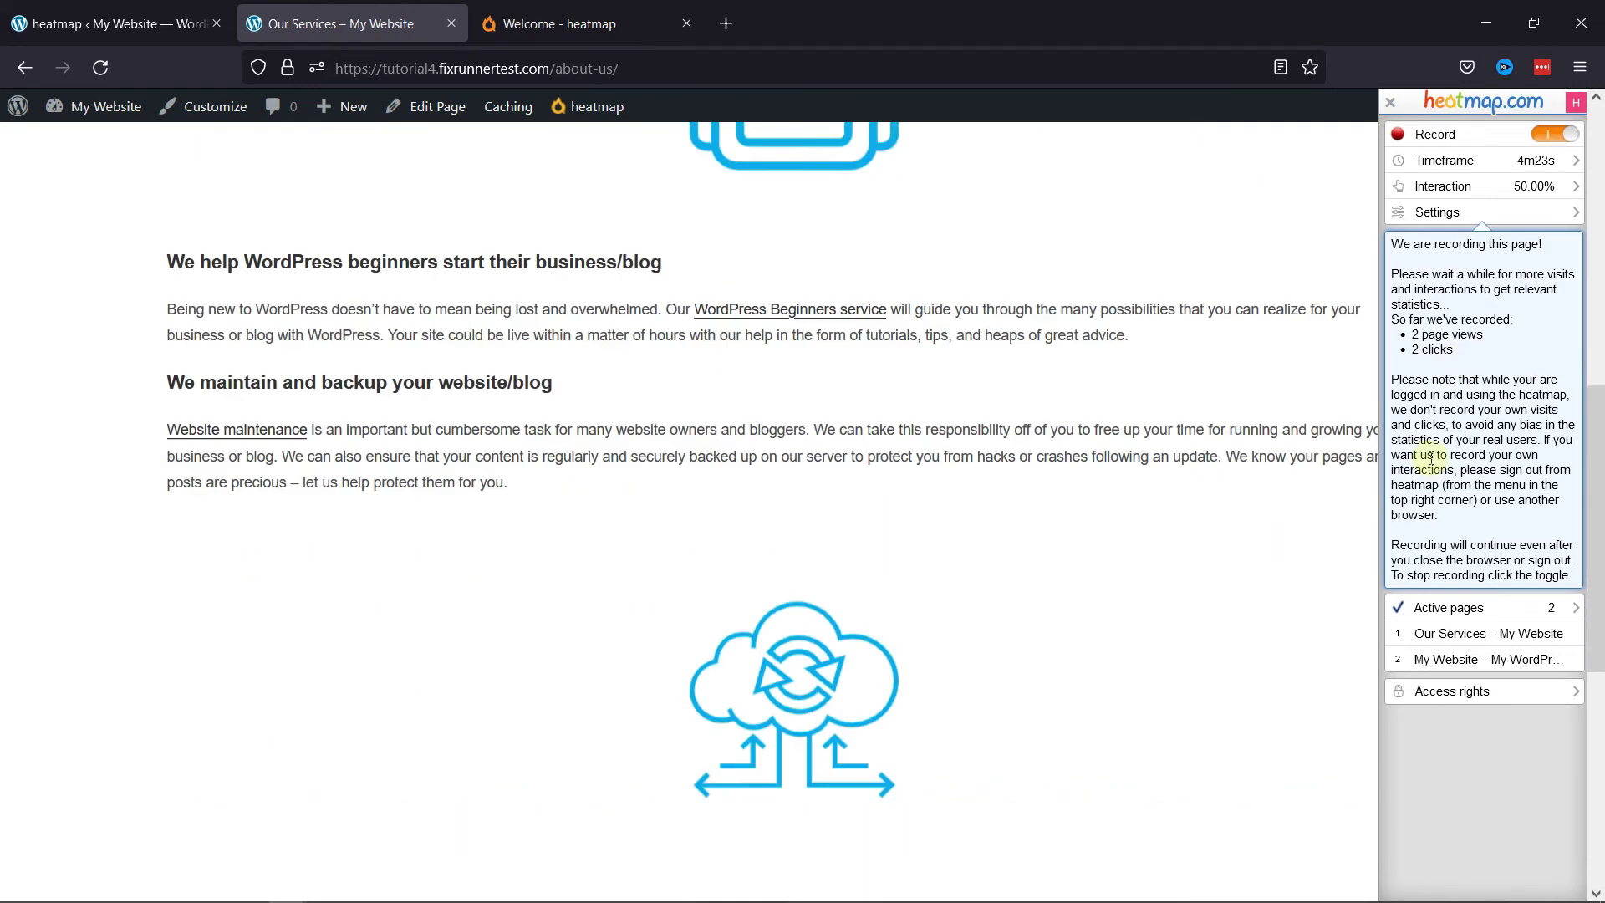
pyautogui.click(1455, 659)
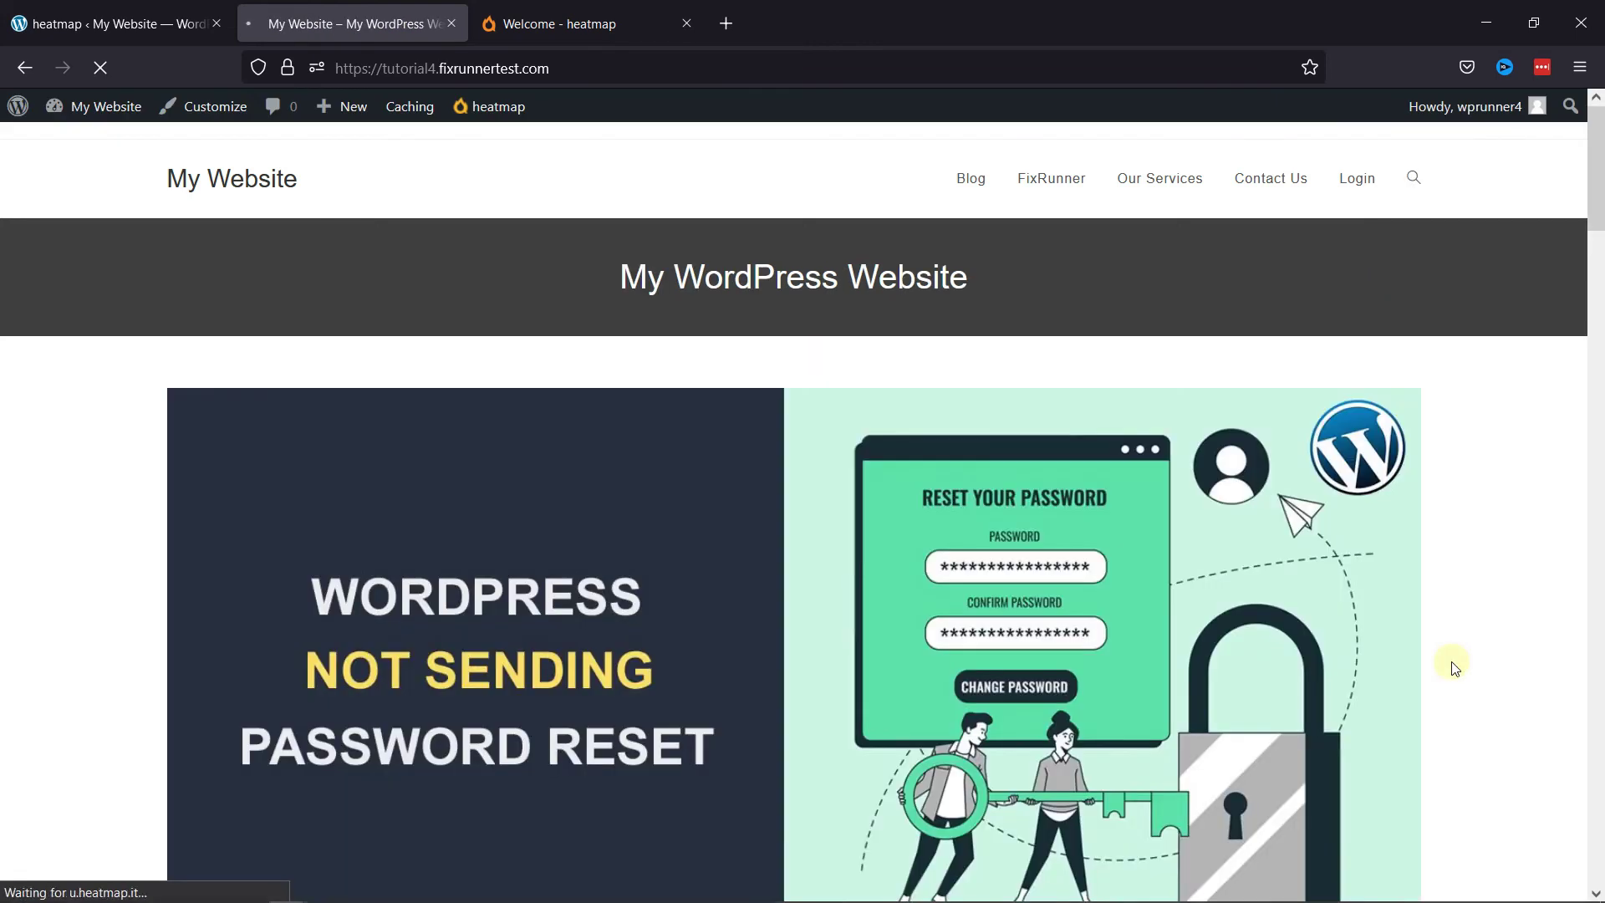